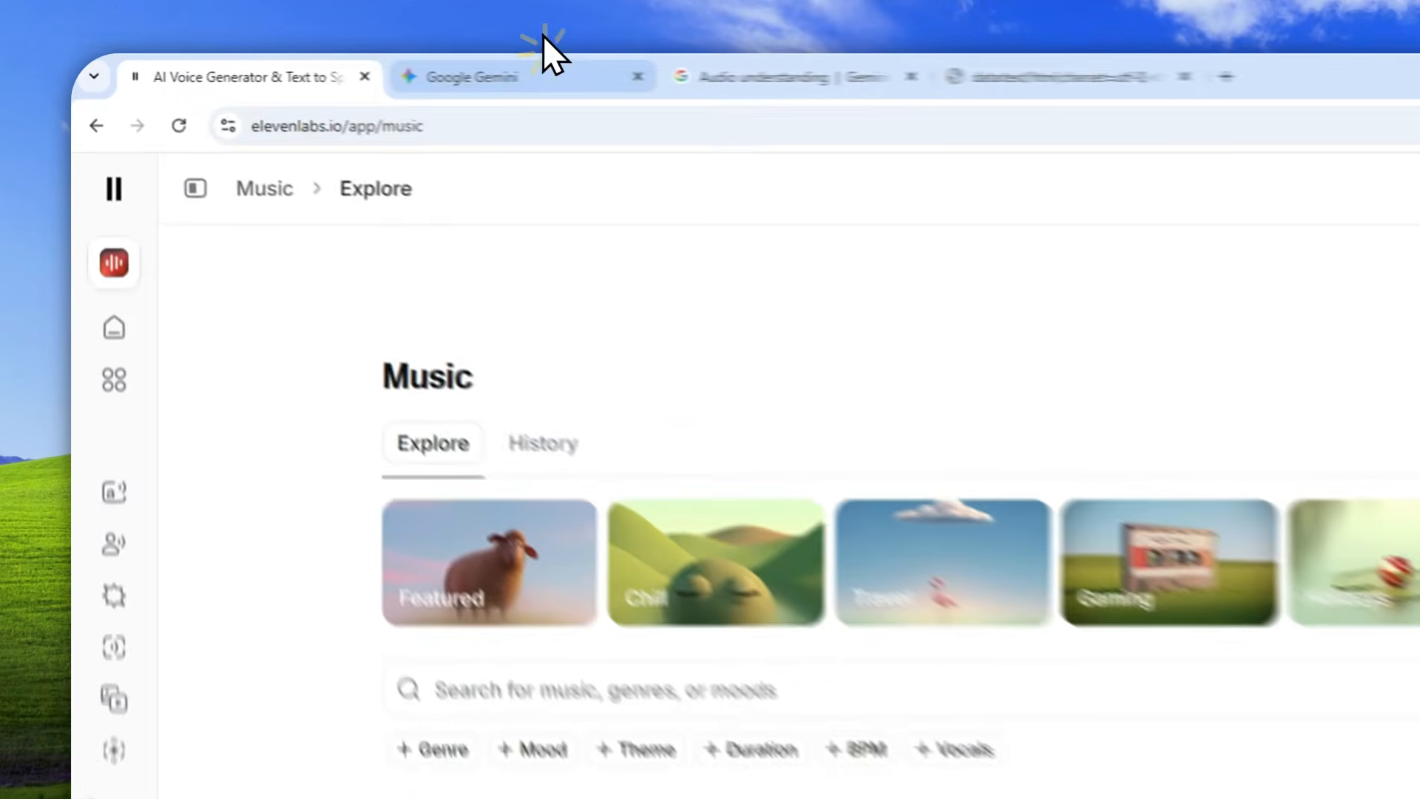
Look over the Gemini start page, the Gemini API docs on Audio understanding, and the ElevenLabs Music page.
left_click(348, 64)
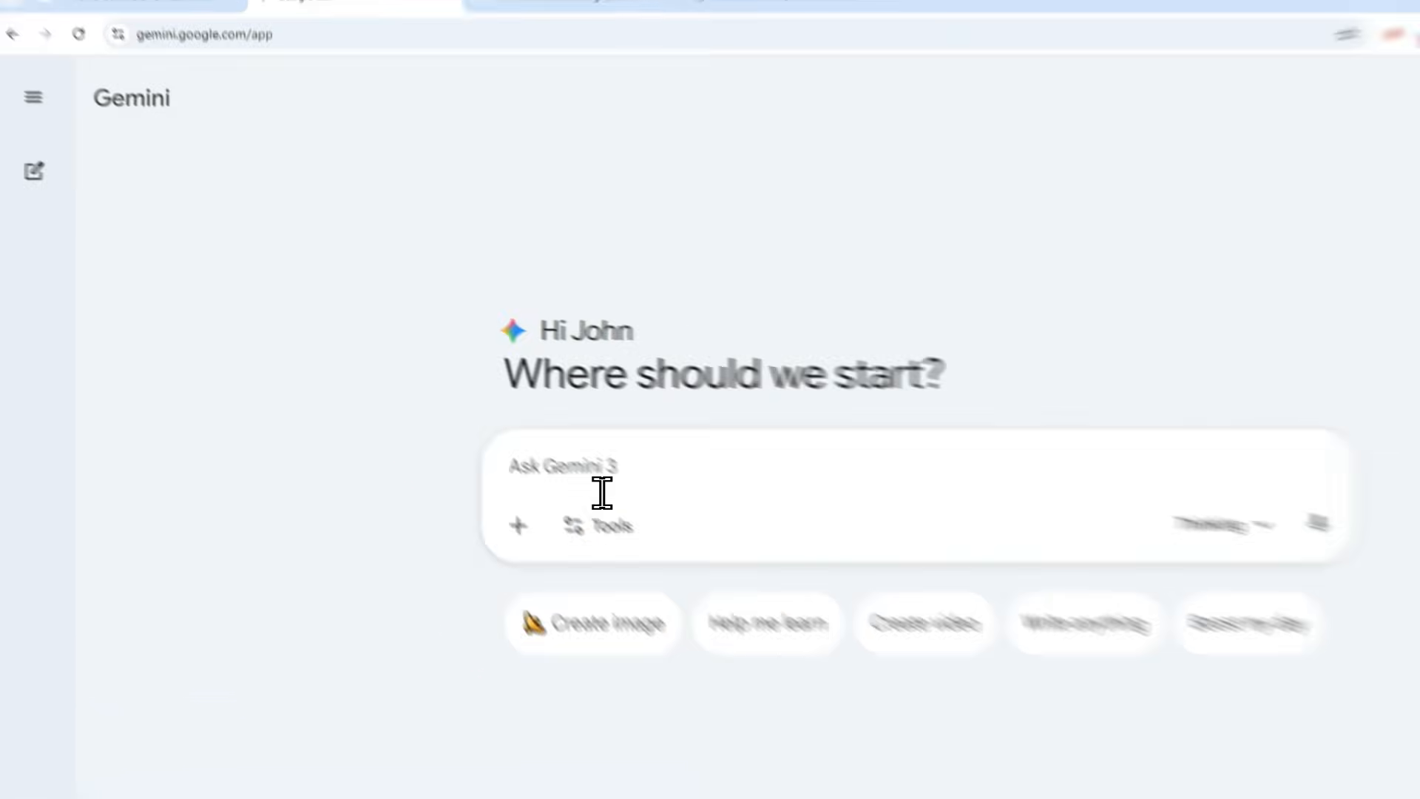
left_click(511, 421)
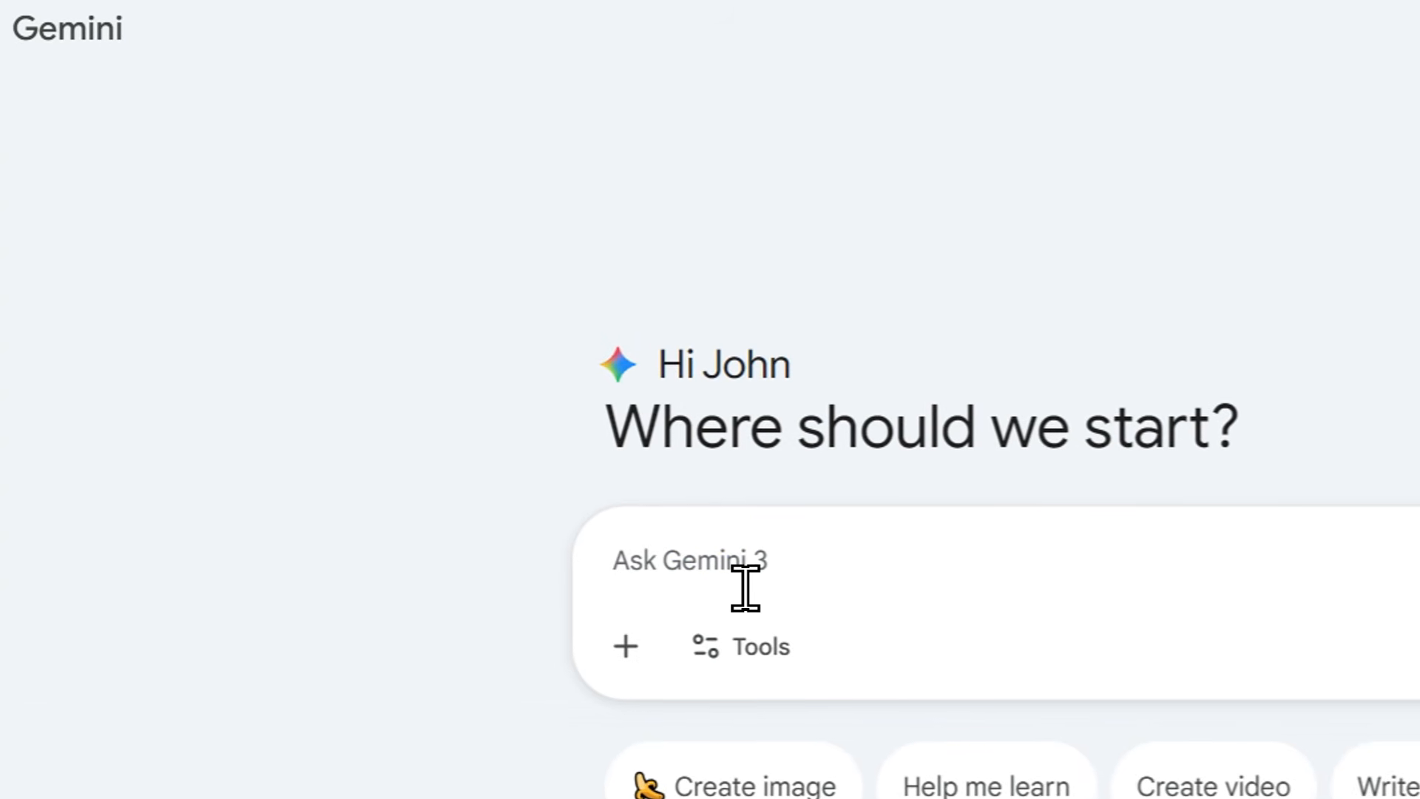
left_click(688, 63)
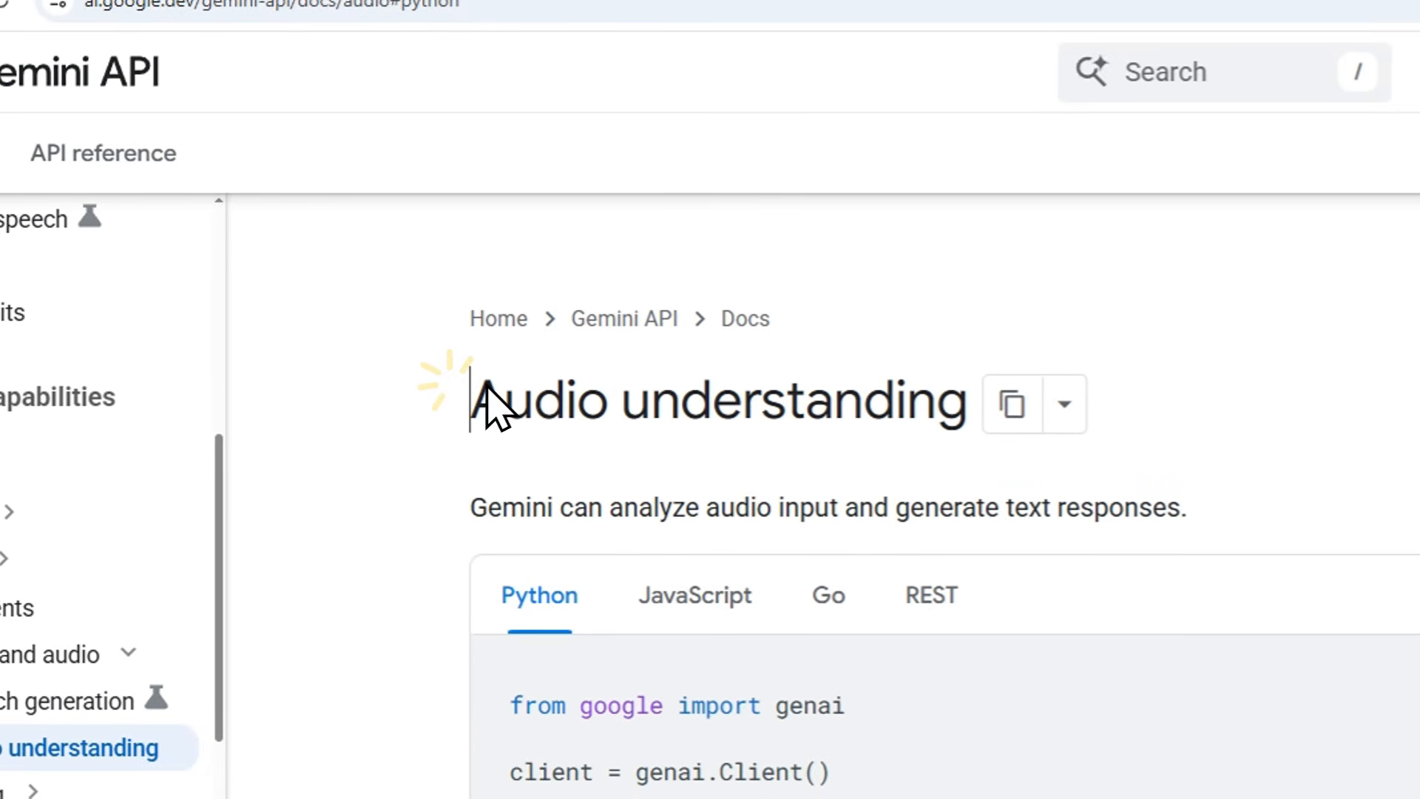
left_click_drag(487, 383, 963, 394)
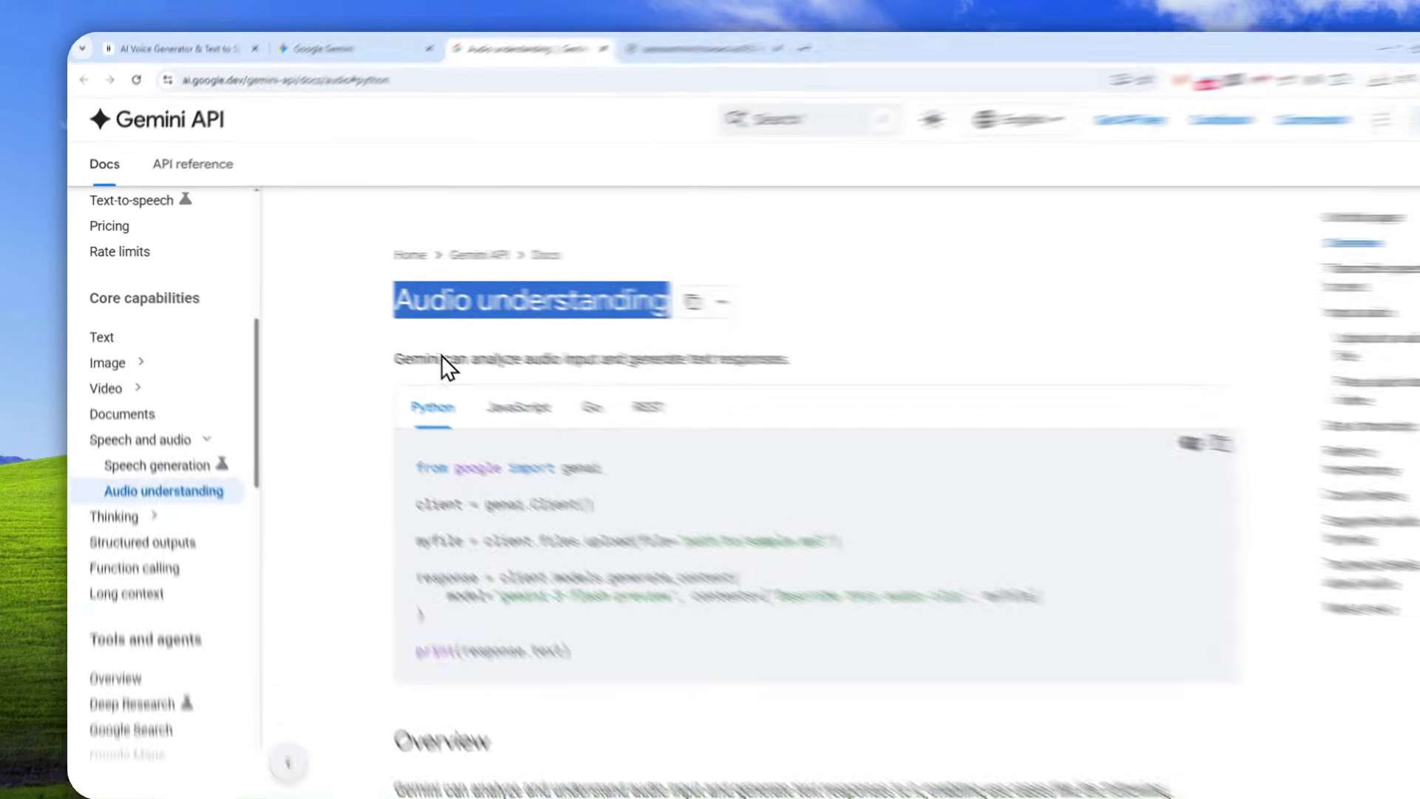
left_click(326, 66)
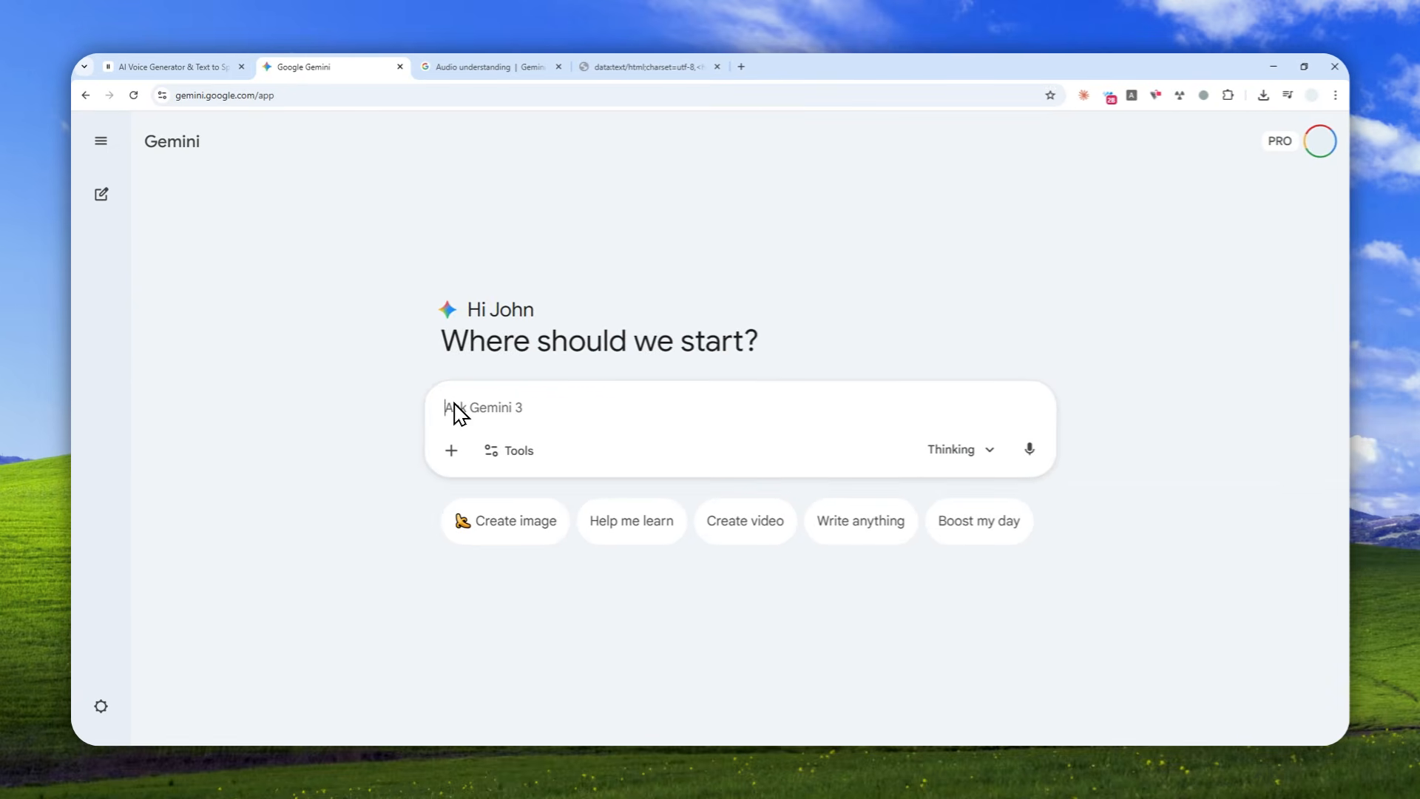
left_click(206, 66)
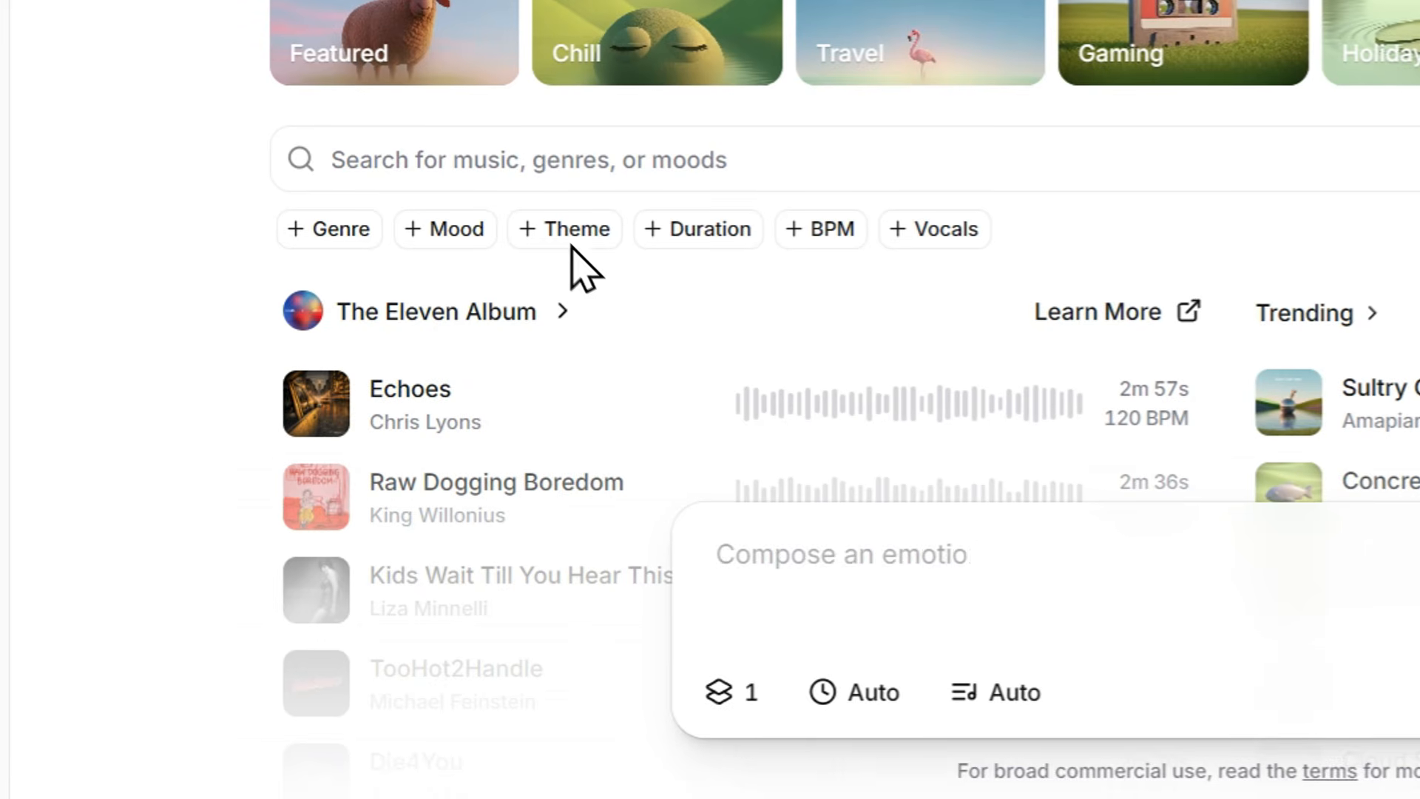
Return to Gemini and attach the 1:25 tutorial video to a new chat message.
left_click(574, 72)
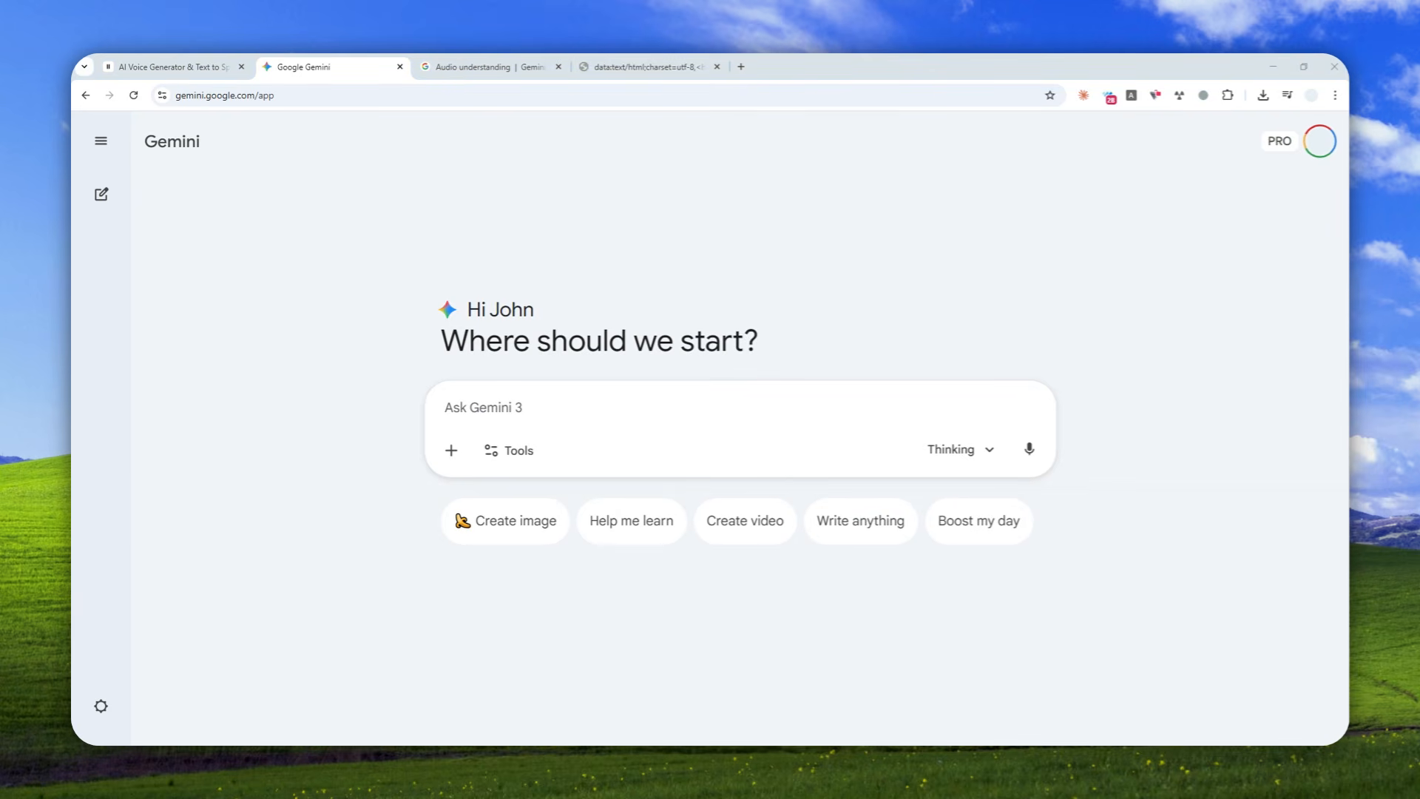
left_click_drag(1419, 434, 499, 464)
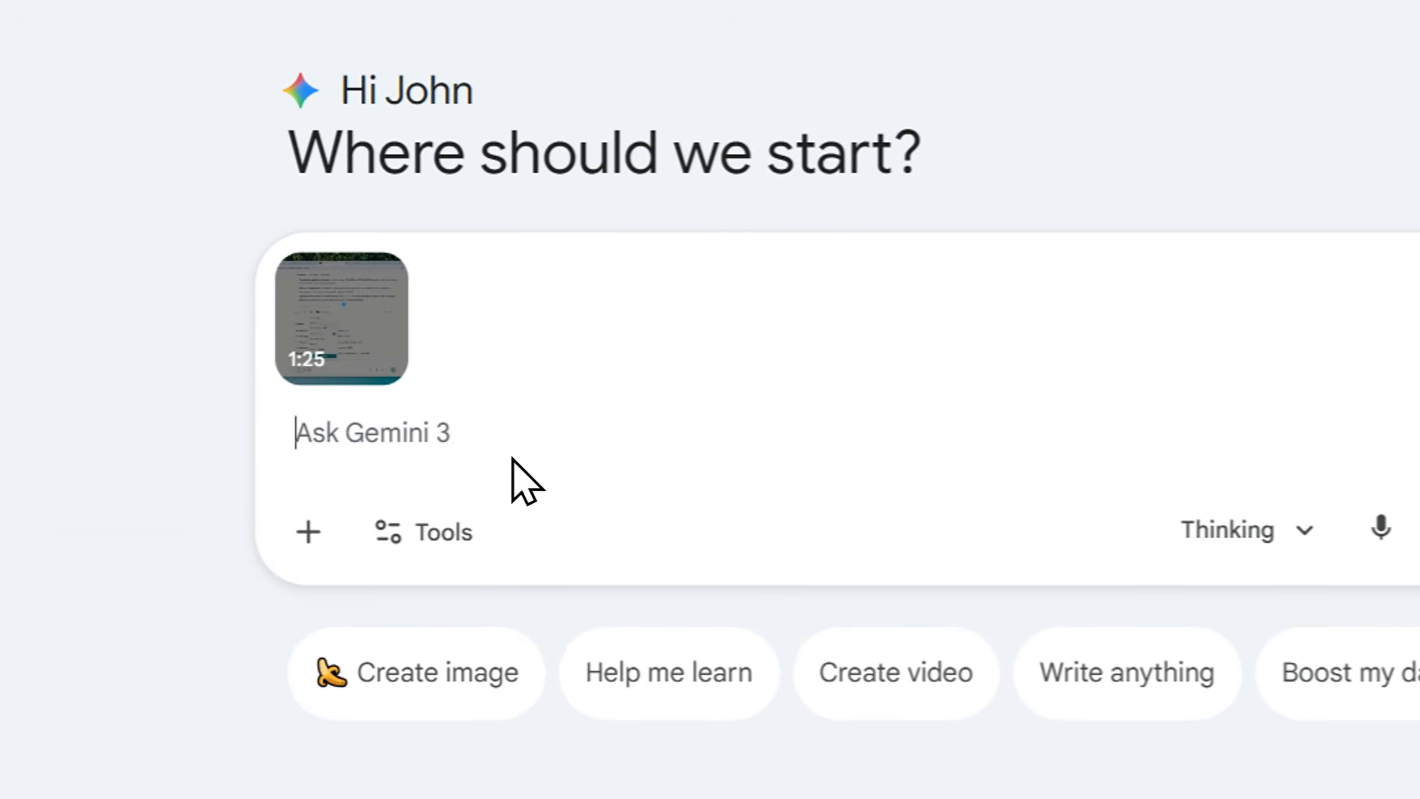
mouse_move(371, 361)
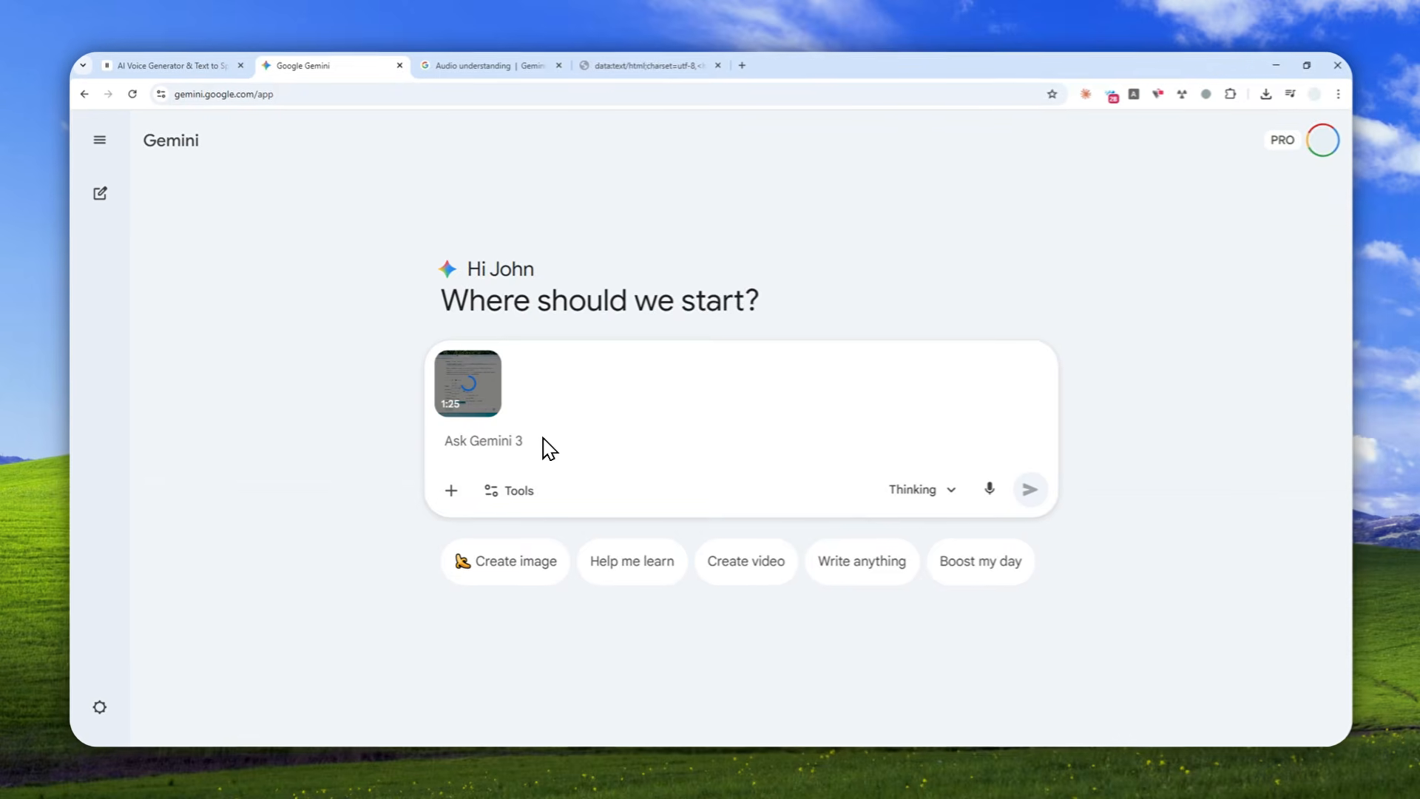
left_click(543, 441)
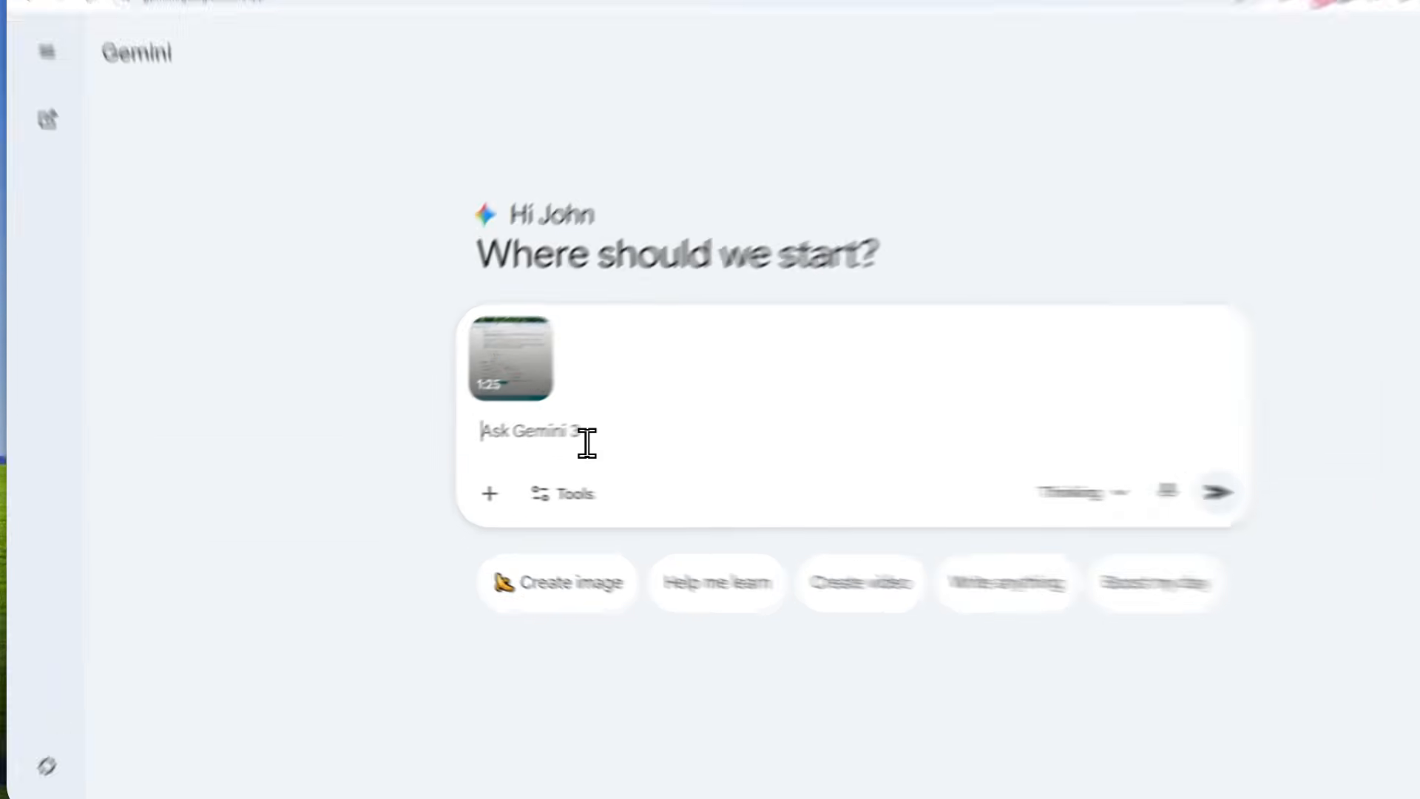
left_click(525, 452)
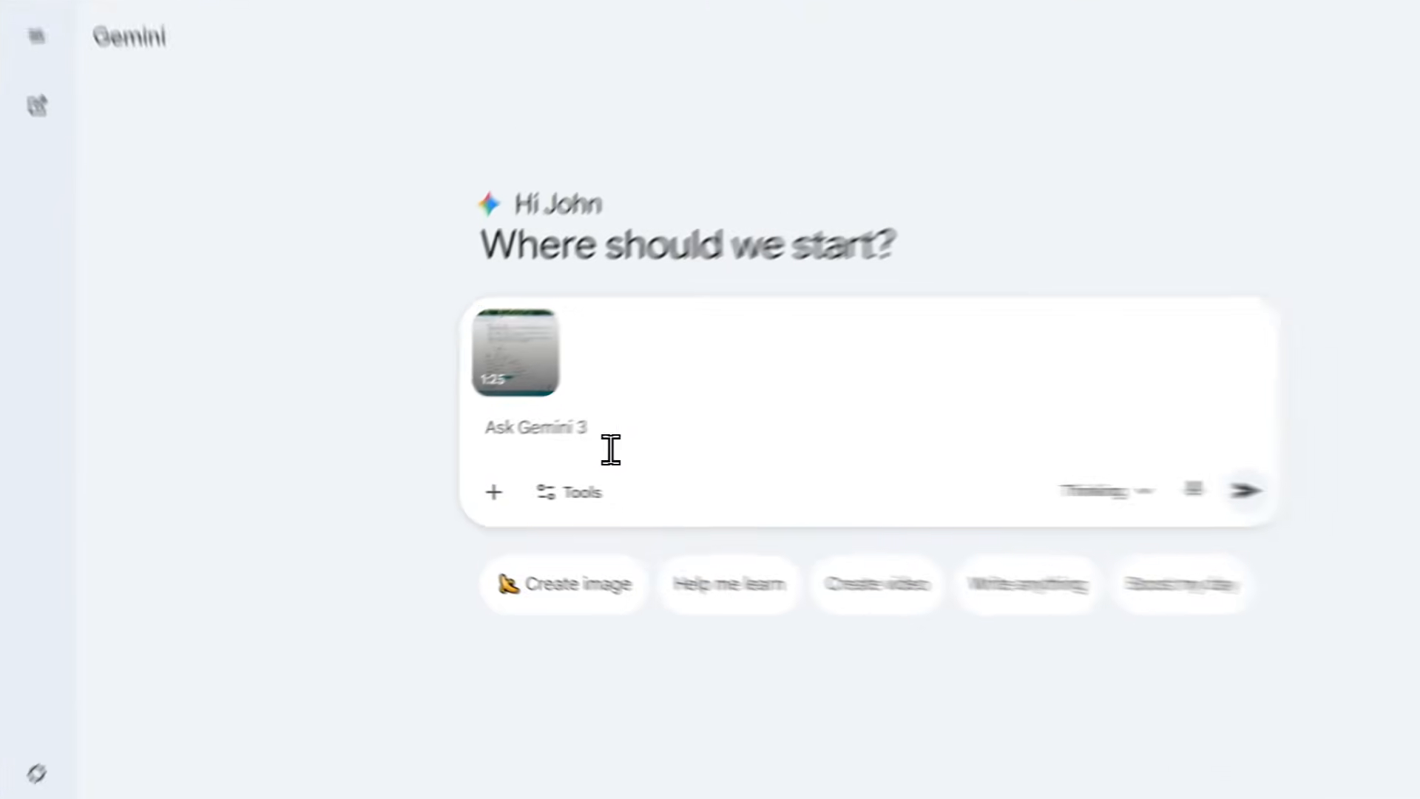
left_click(479, 444)
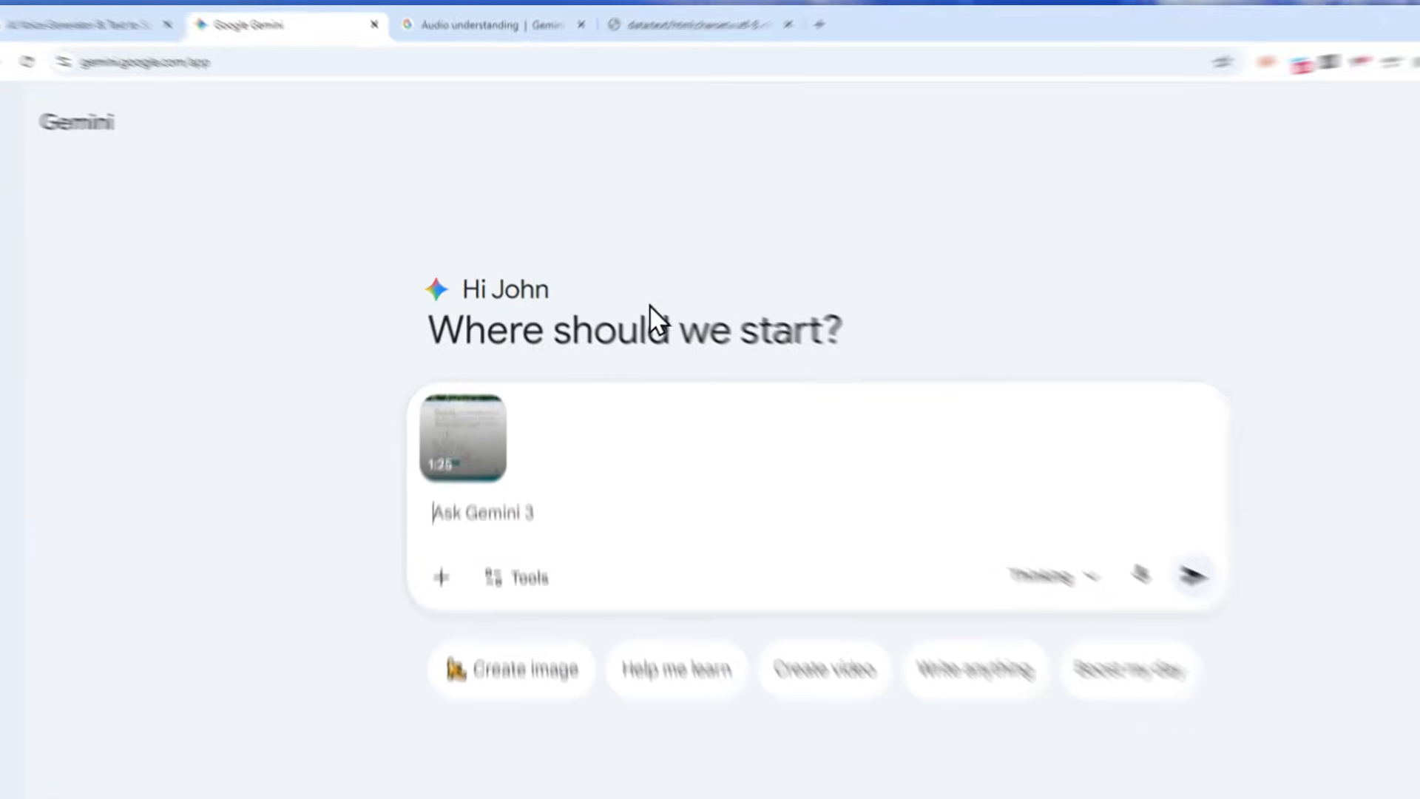
Copy the prepared media-analysis prompt requesting five instrumental background music prompts, and paste it into the Gemini message with the video.
left_click(638, 68)
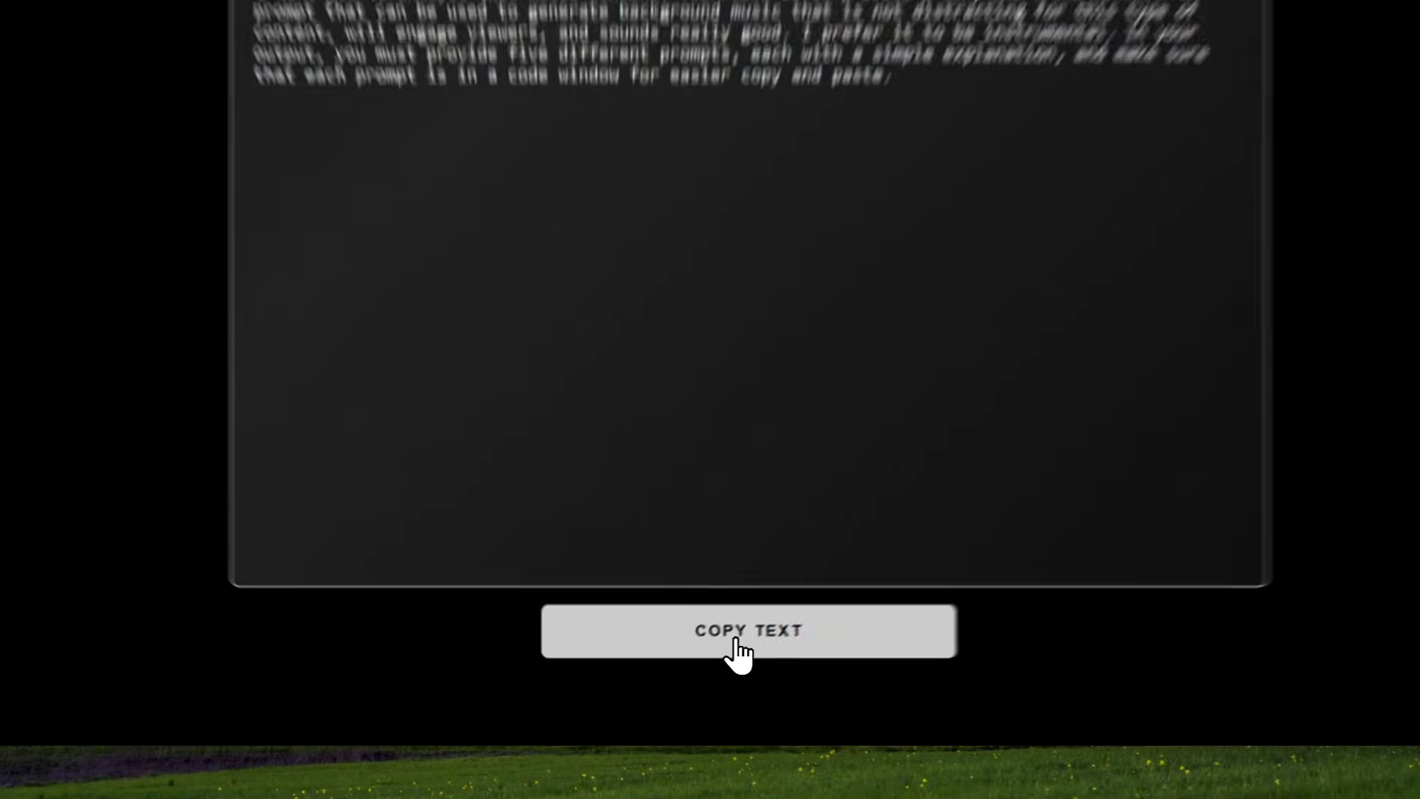
left_click(701, 665)
left_click(303, 67)
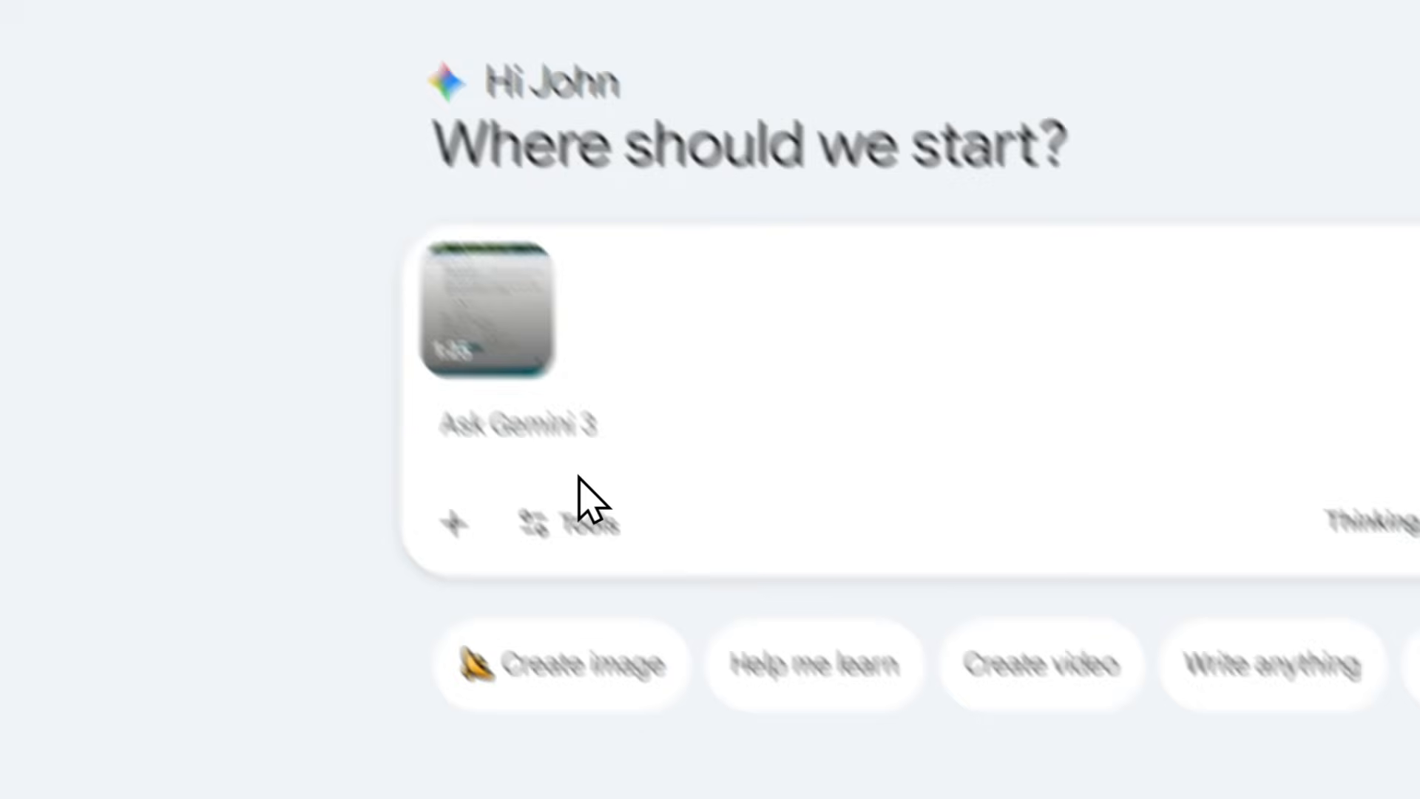
left_click(877, 797)
right_click(863, 796)
left_click(480, 558)
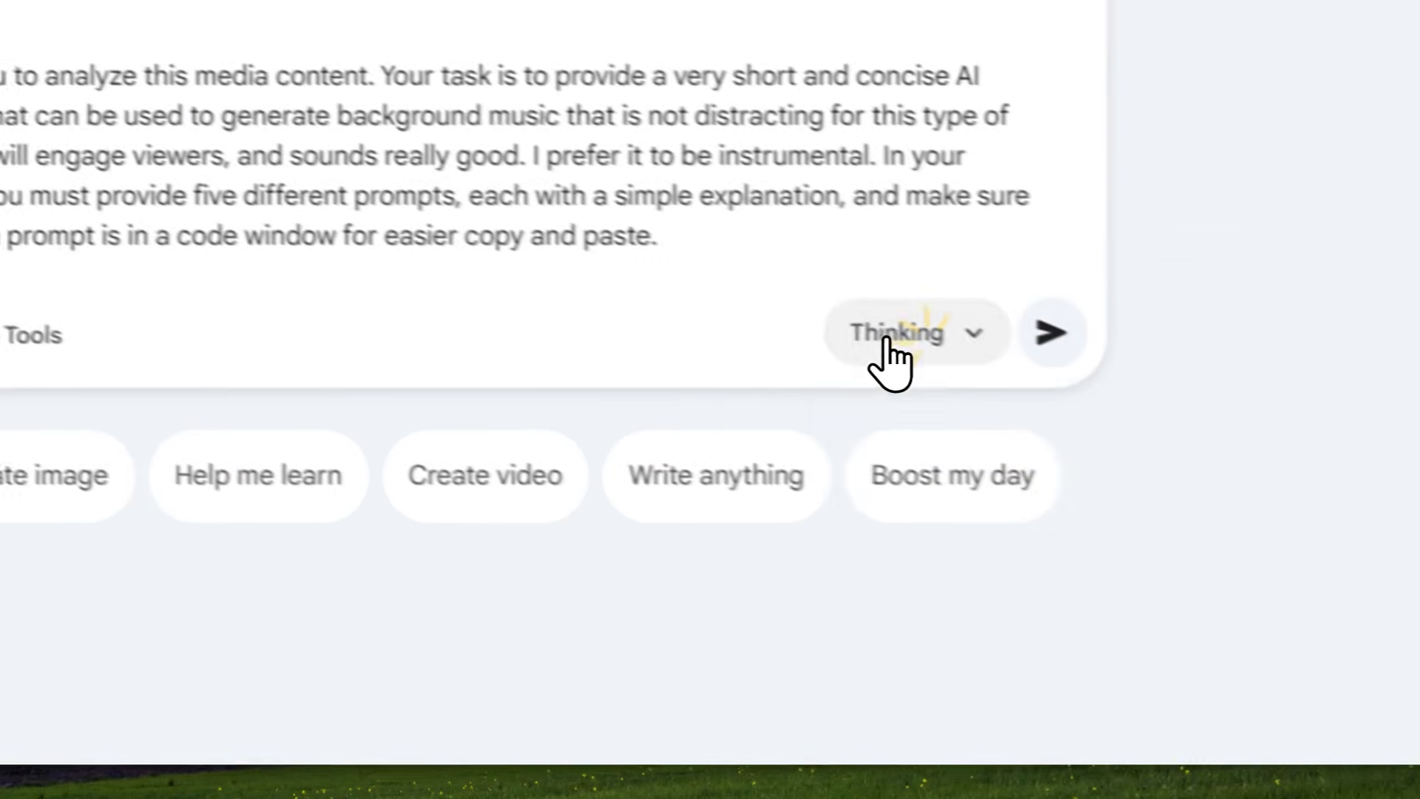
Use the Gemini 3 Thinking model and send the message with the attached video.
left_click(1324, 468)
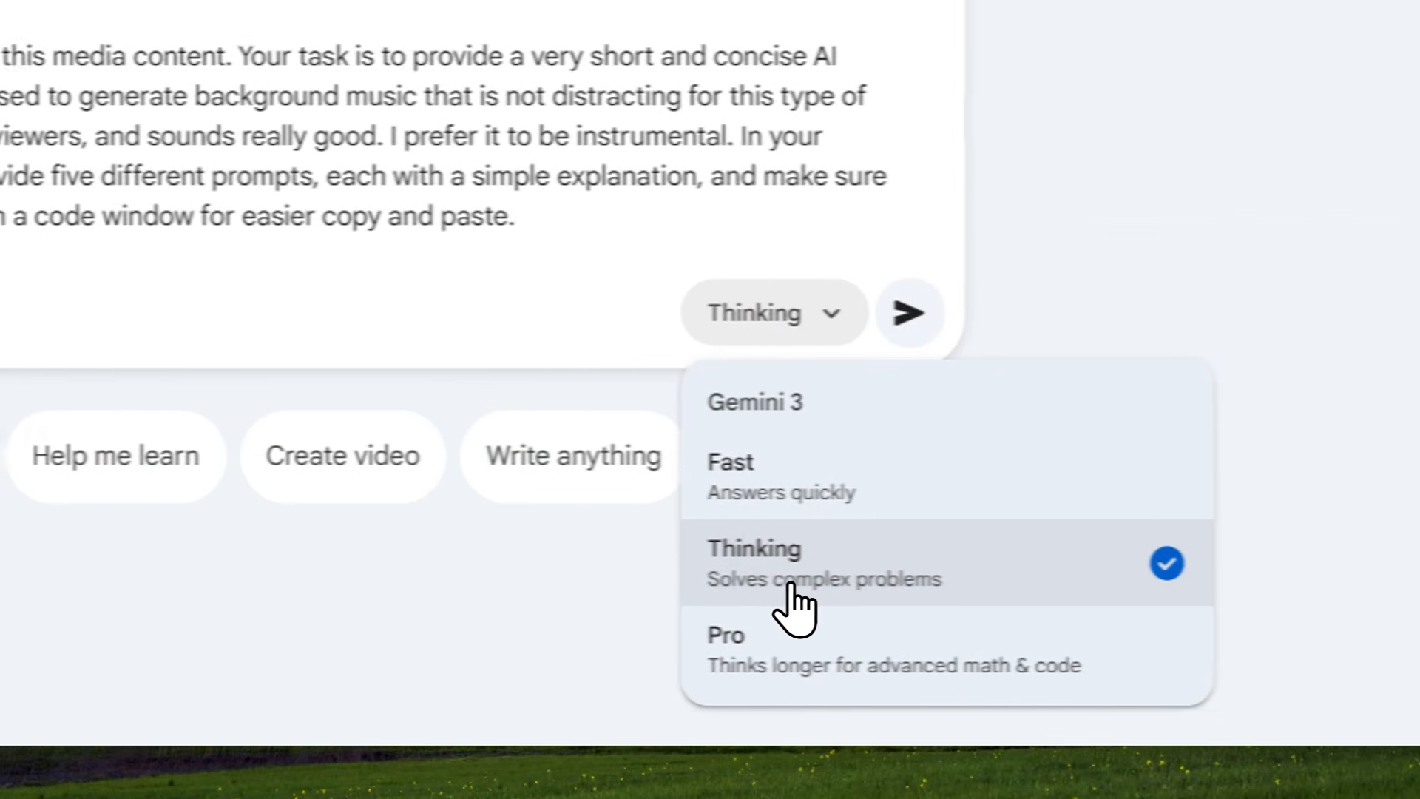
left_click(740, 603)
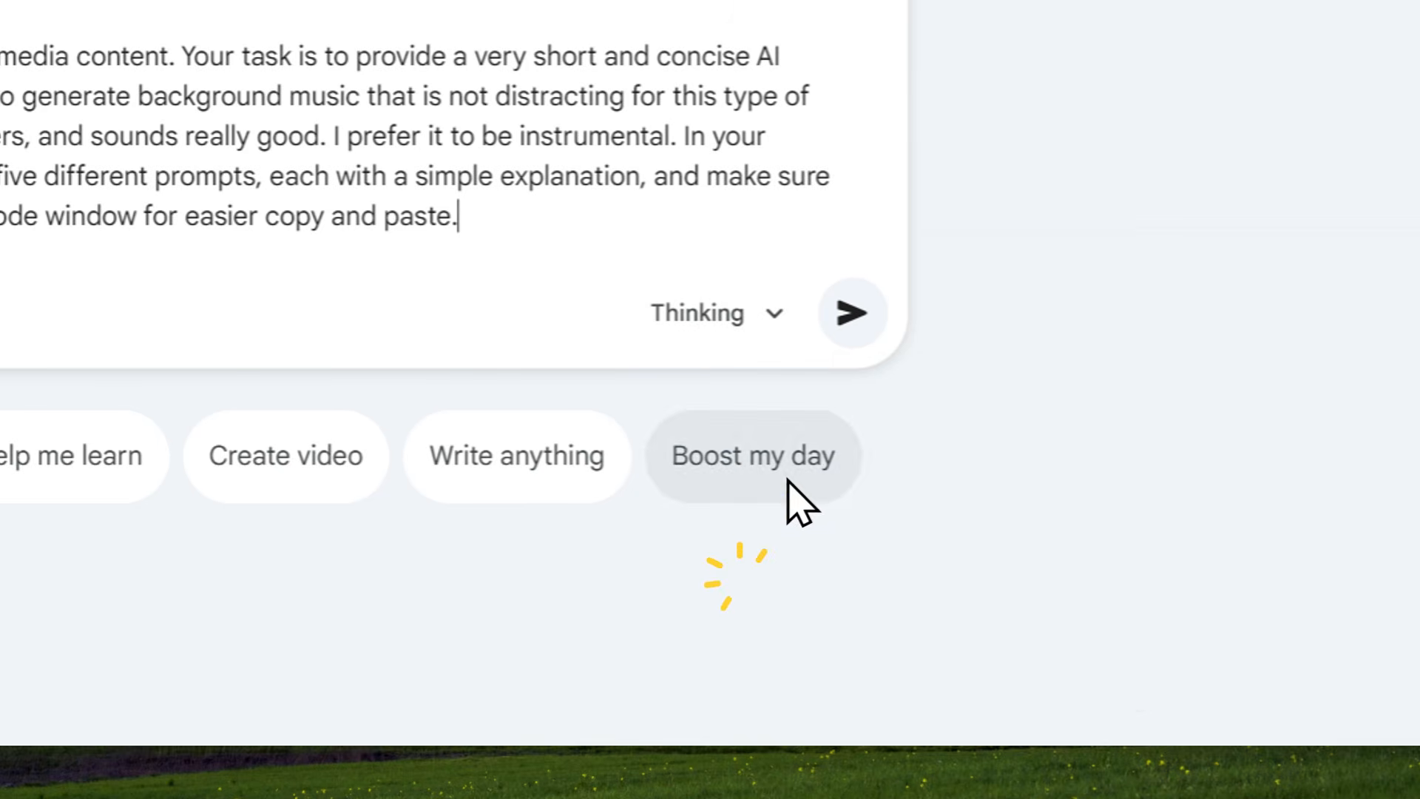
left_click(820, 336)
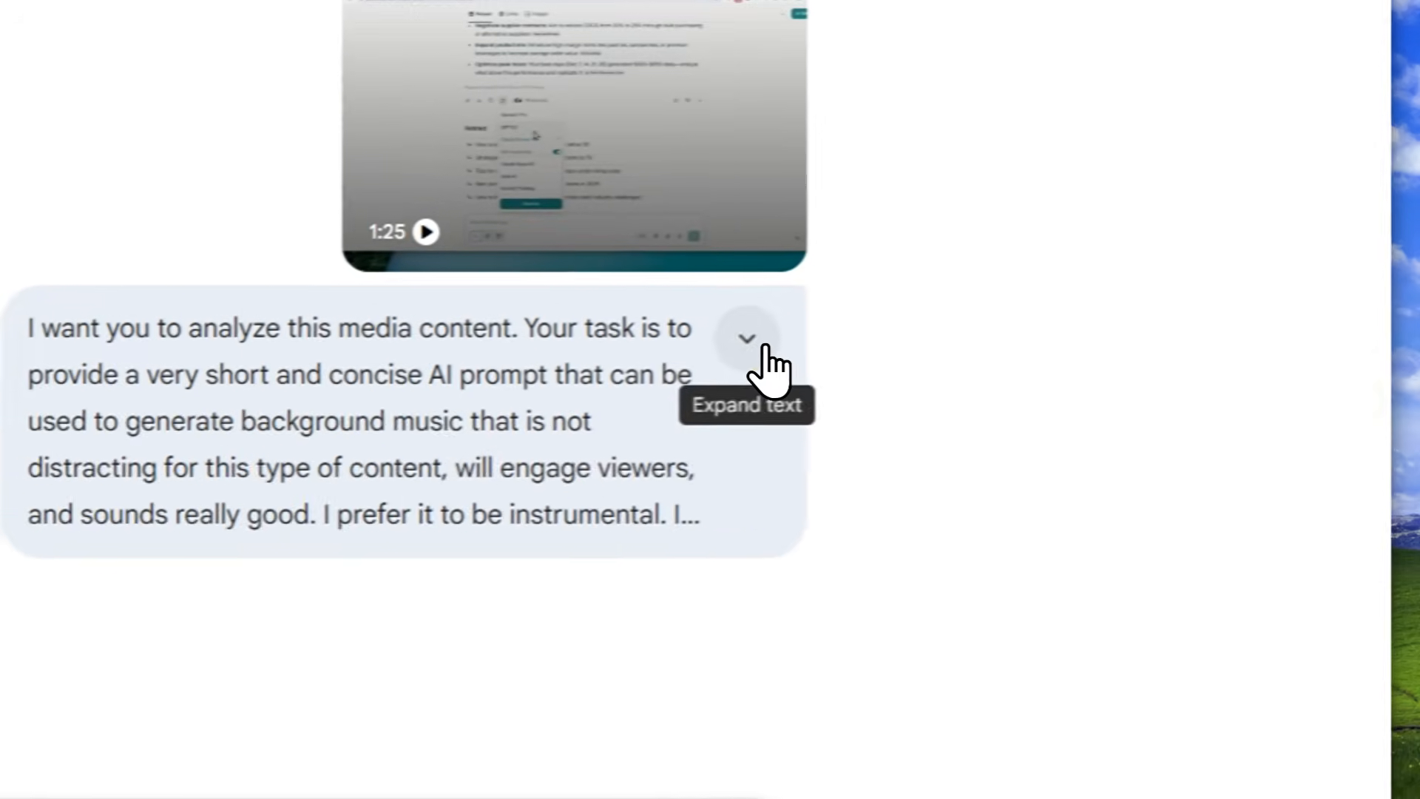
Expand the full text of the sent message and review its request for five different prompts.
left_click(883, 46)
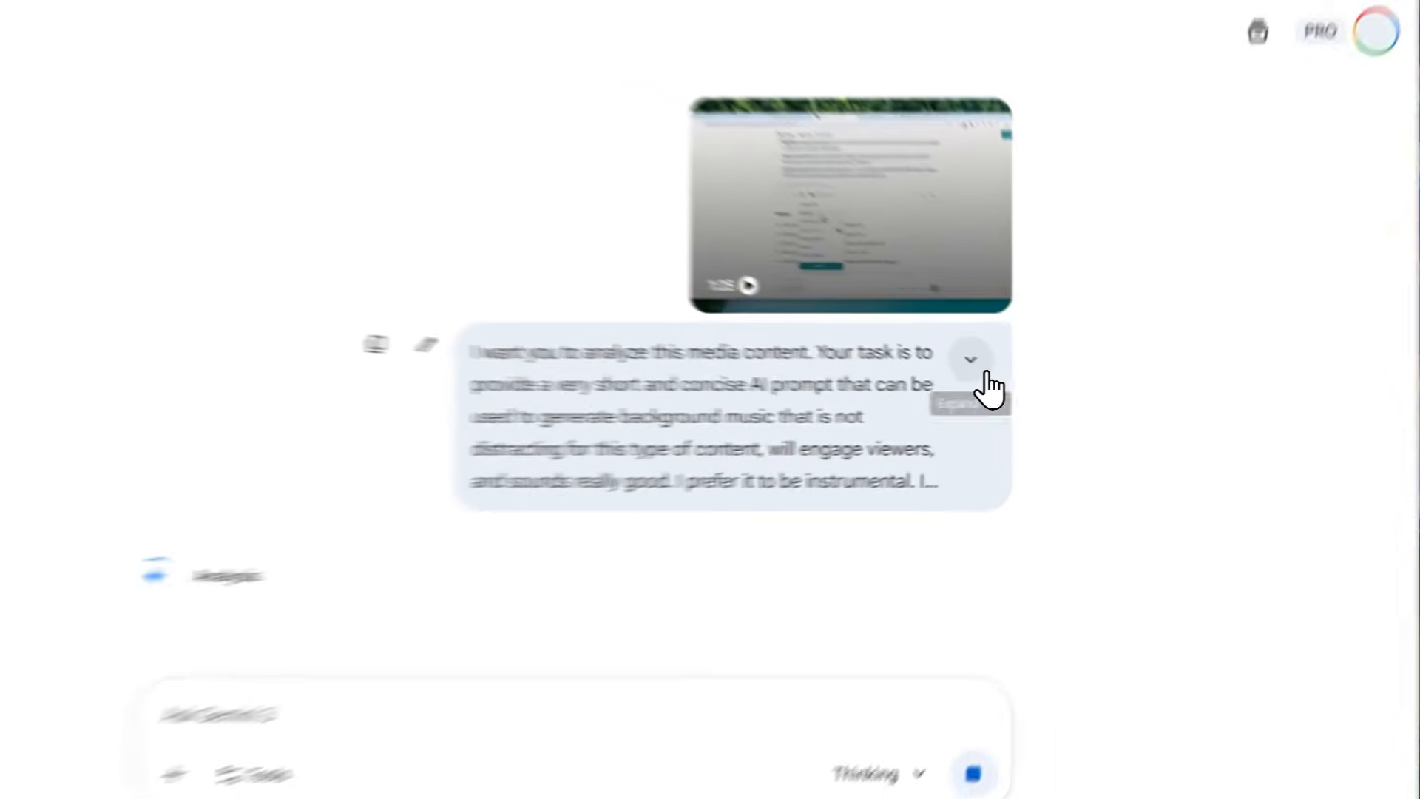
left_click(1027, 378)
scroll(486, 419, "down", 2)
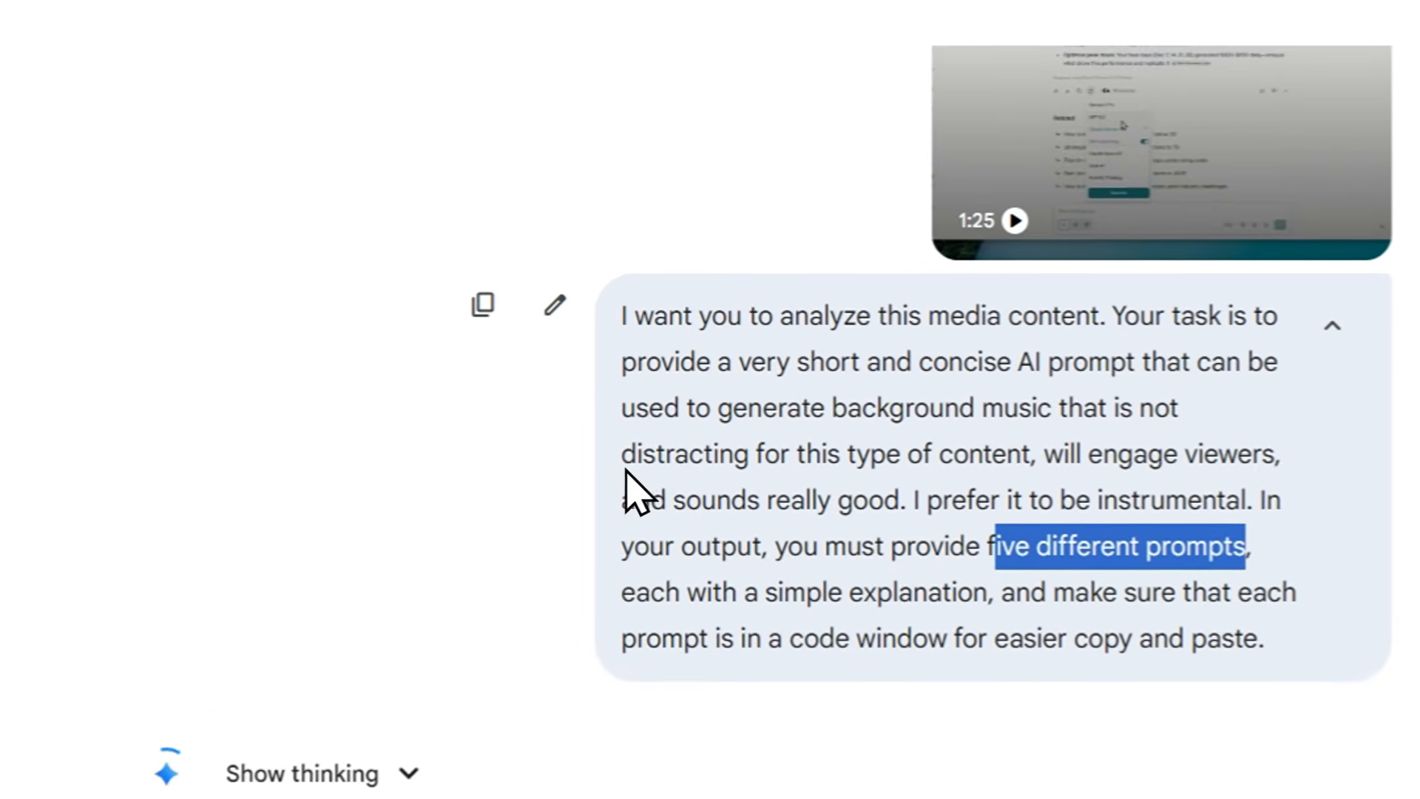
Examine the suggested music prompts and their explanations in Gemini's response.
scroll(668, 383, "down", 4)
scroll(674, 352, "down", 3)
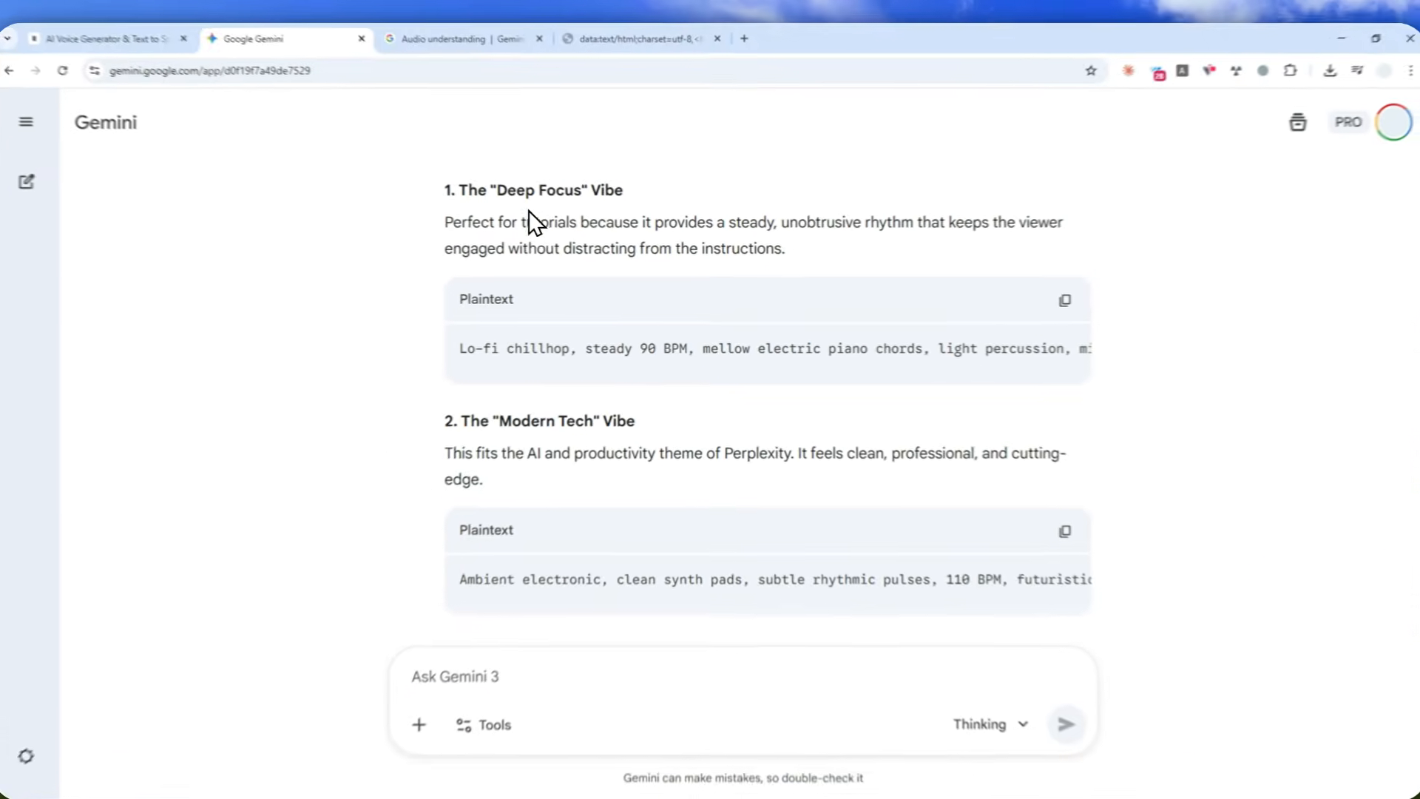
scroll(356, 277, "down", 5)
scroll(547, 303, "down", 4)
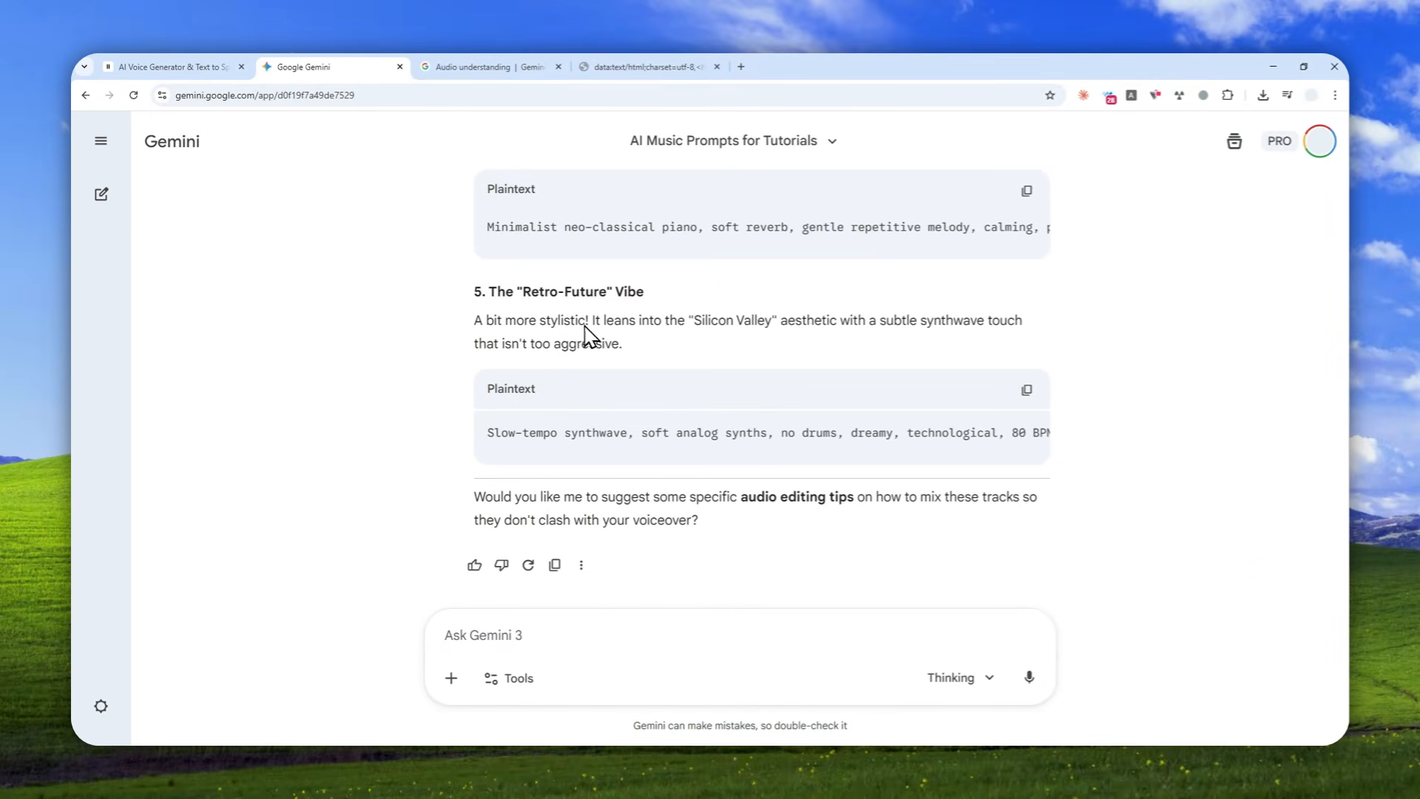
scroll(681, 337, "up", 5)
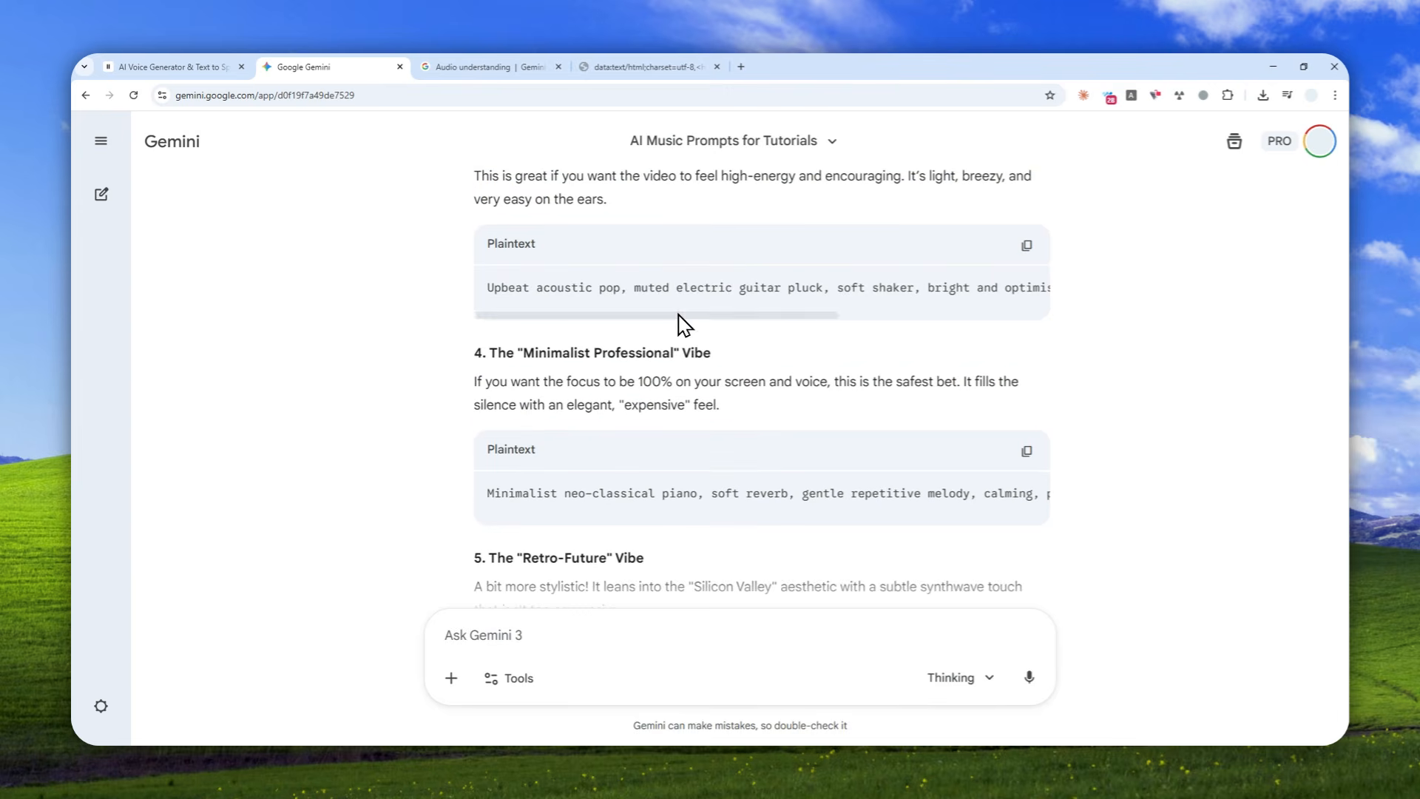
scroll(682, 348, "up", 3)
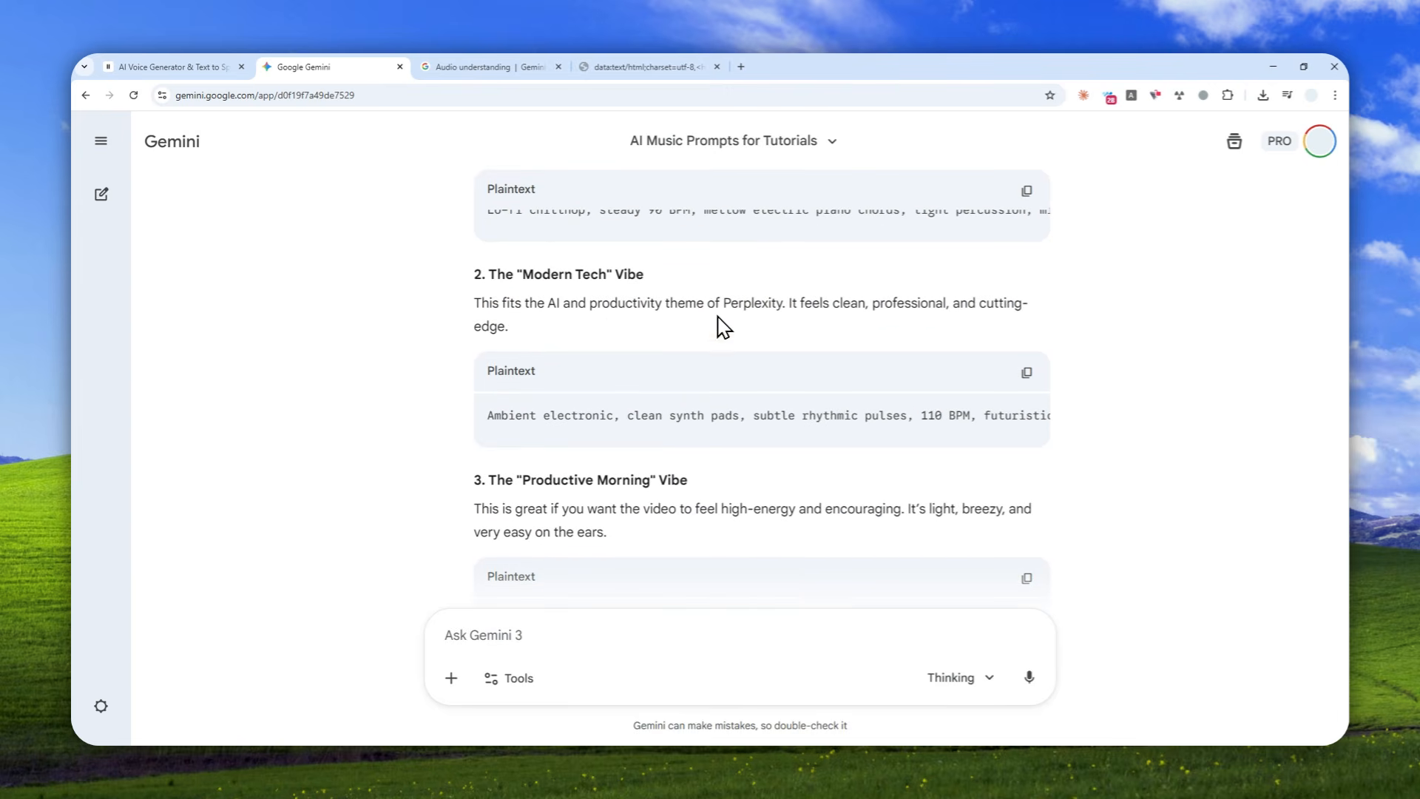
scroll(888, 357, "up", 2)
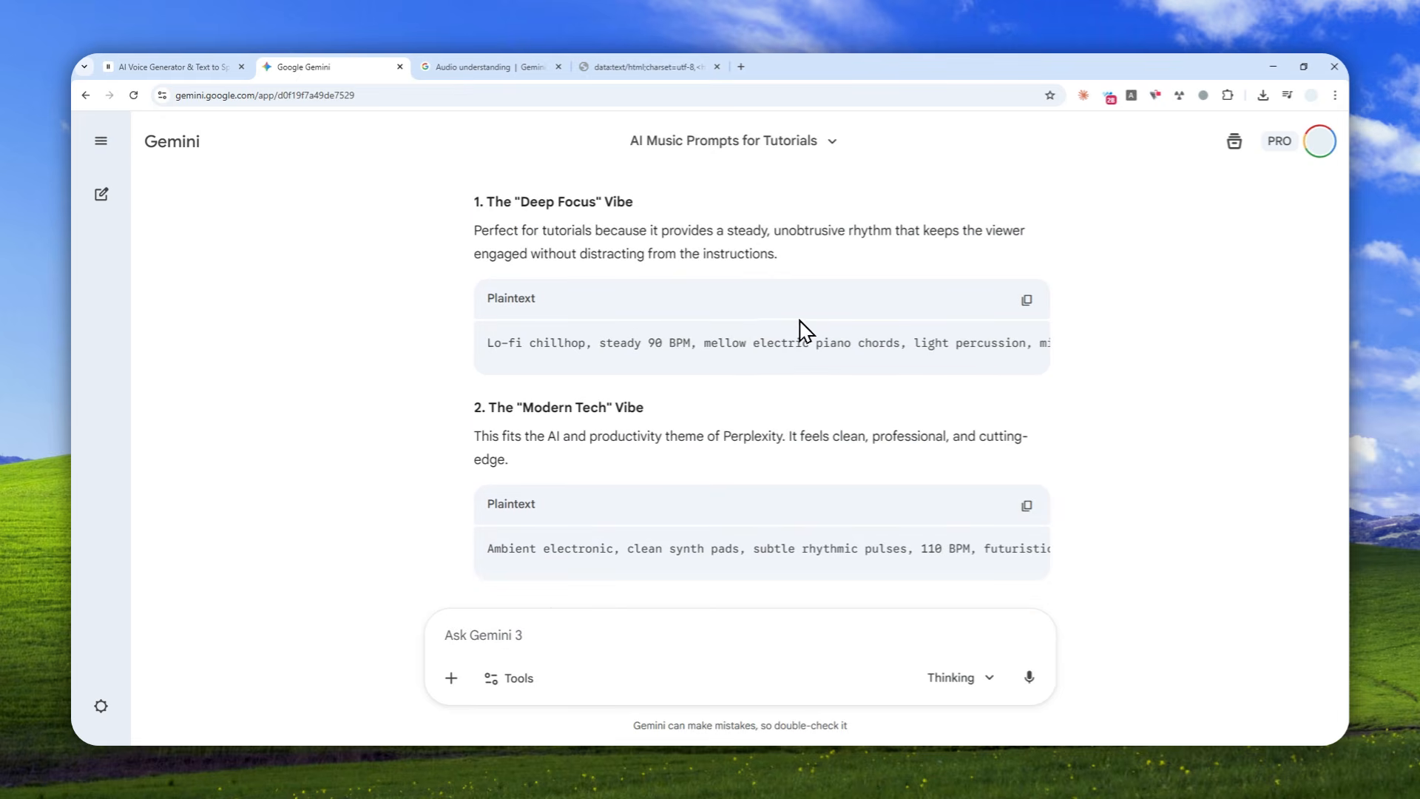
scroll(813, 348, "up", 2)
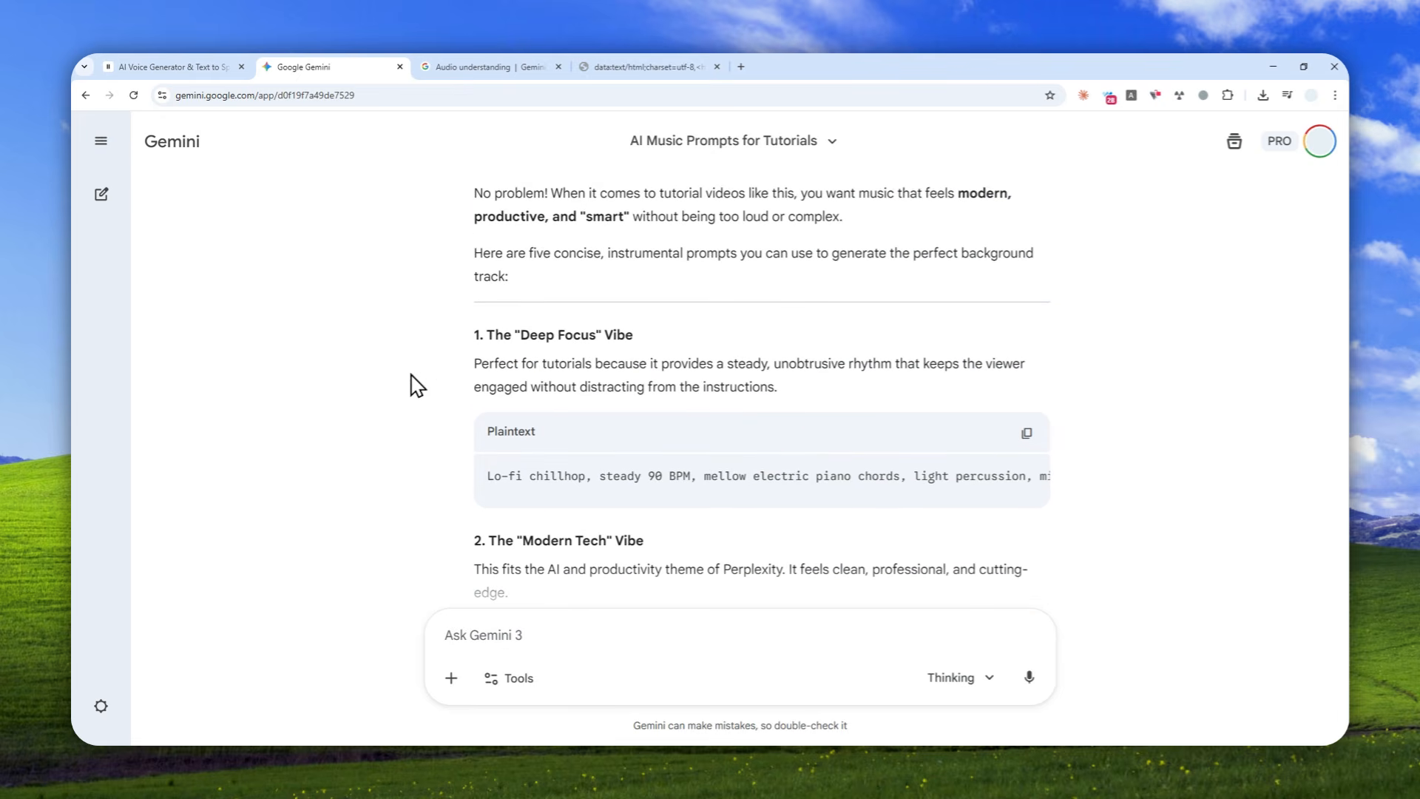
Examine the "Deep Focus" vibe's title and highlight its explanation.
left_click_drag(466, 335, 648, 342)
left_click(650, 341)
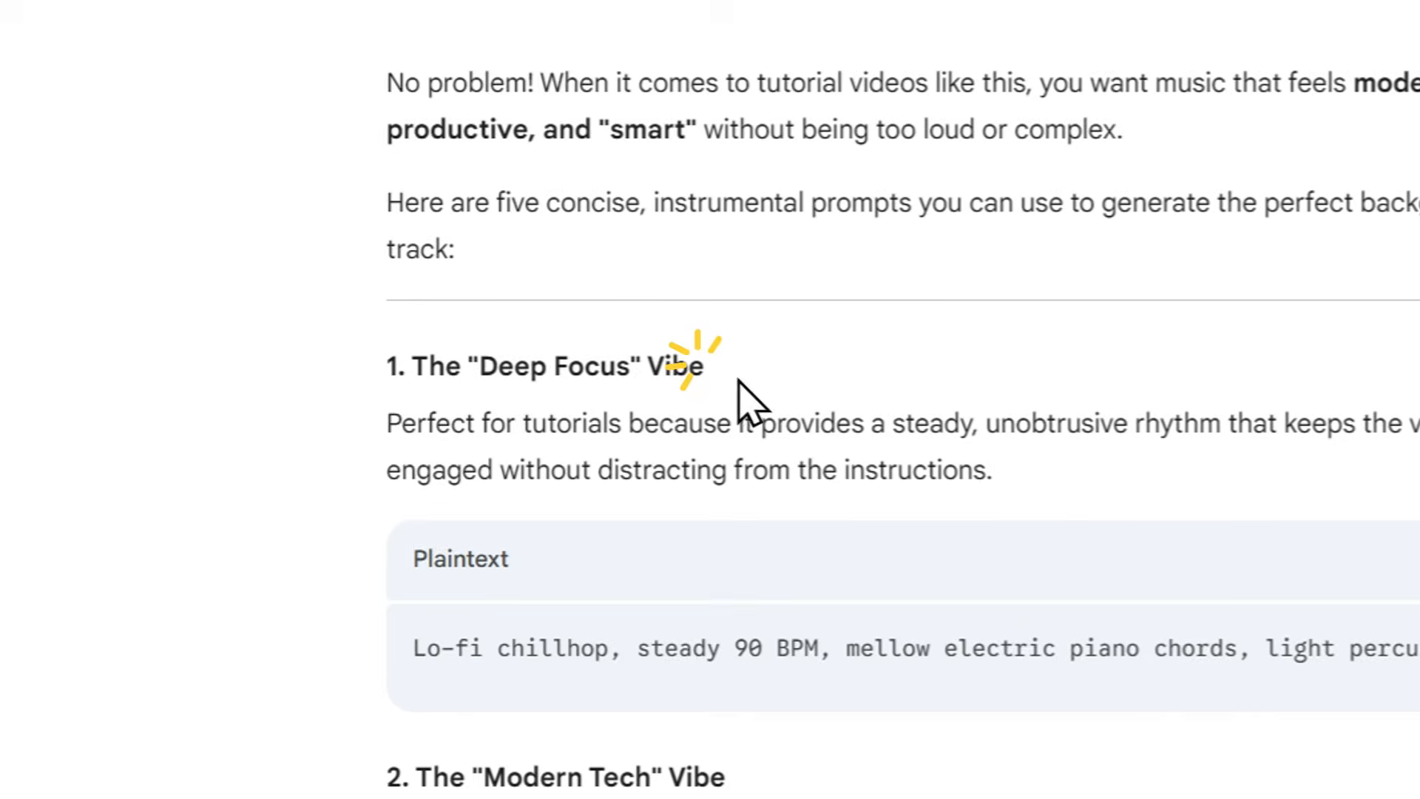
left_click(999, 471)
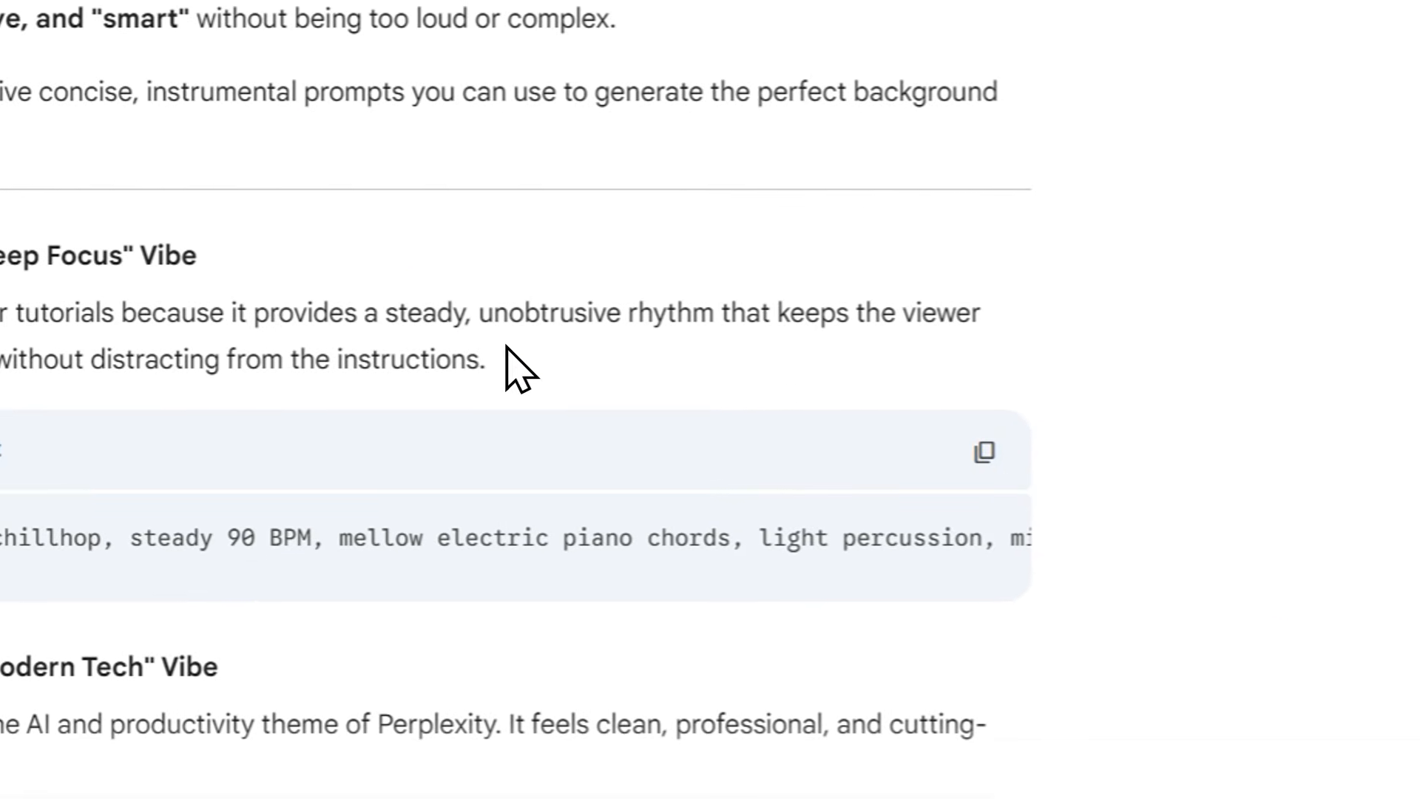
left_click_drag(505, 347, 0, 329)
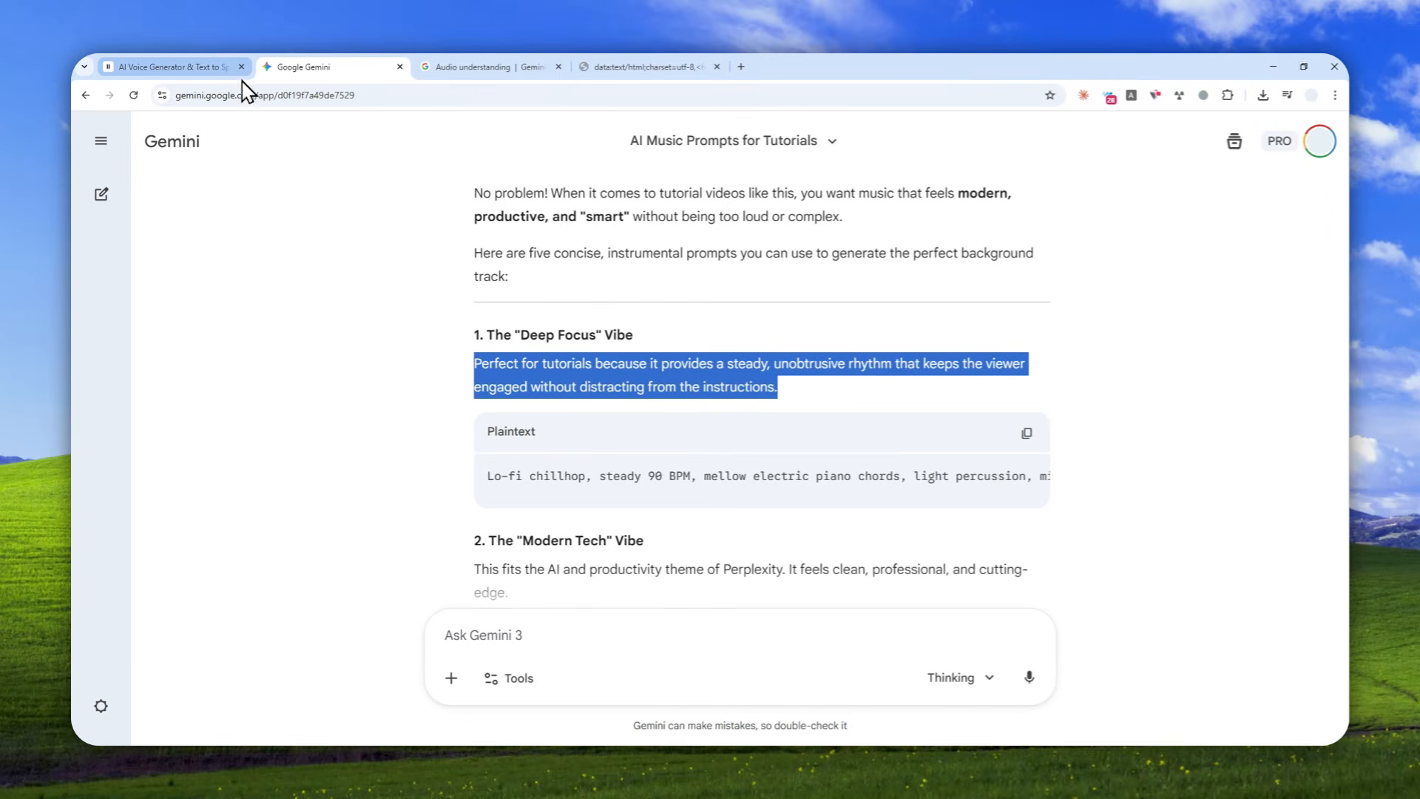
Switch to ElevenLabs, open the Music product from the expanded navigation sidebar, and collapse the sidebar.
left_click(207, 62)
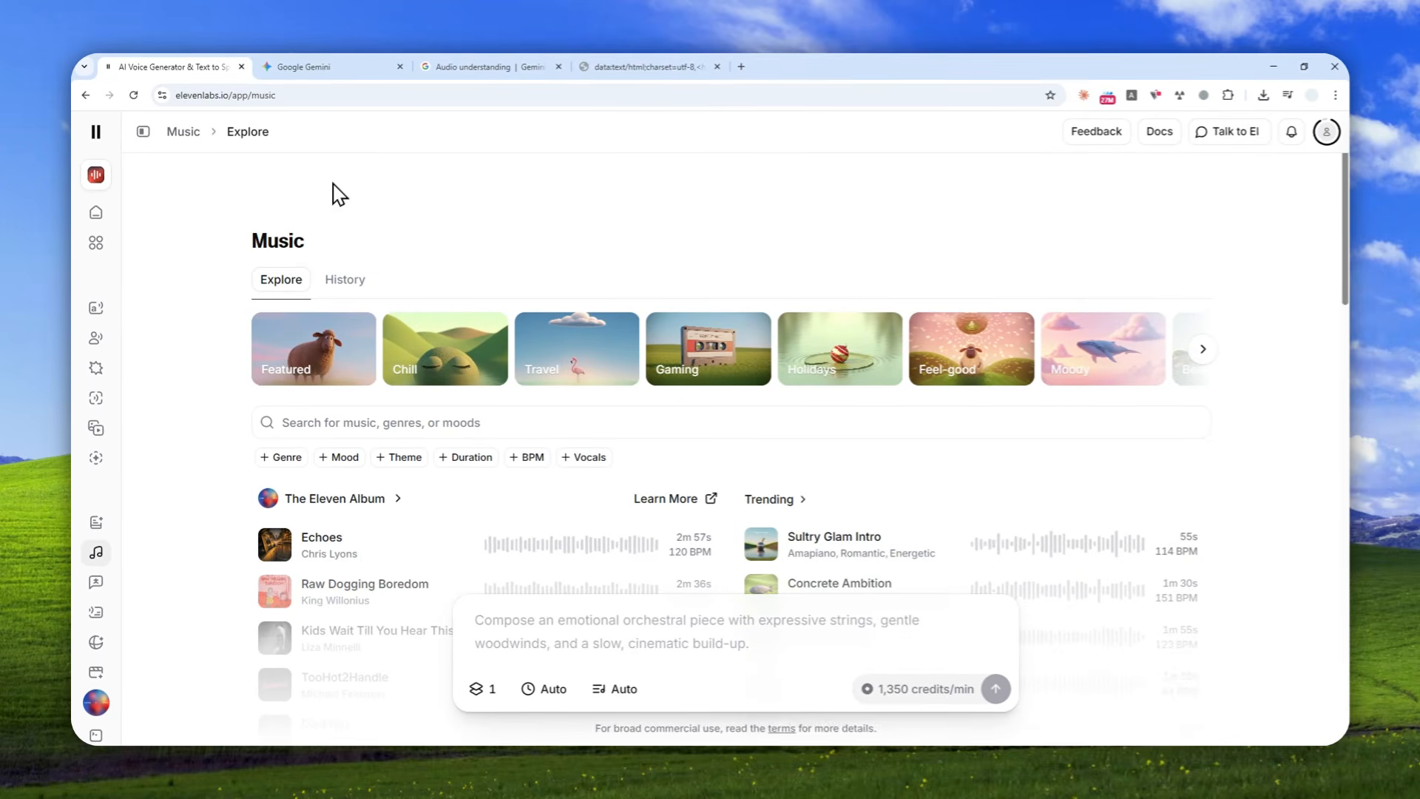
left_click(258, 96)
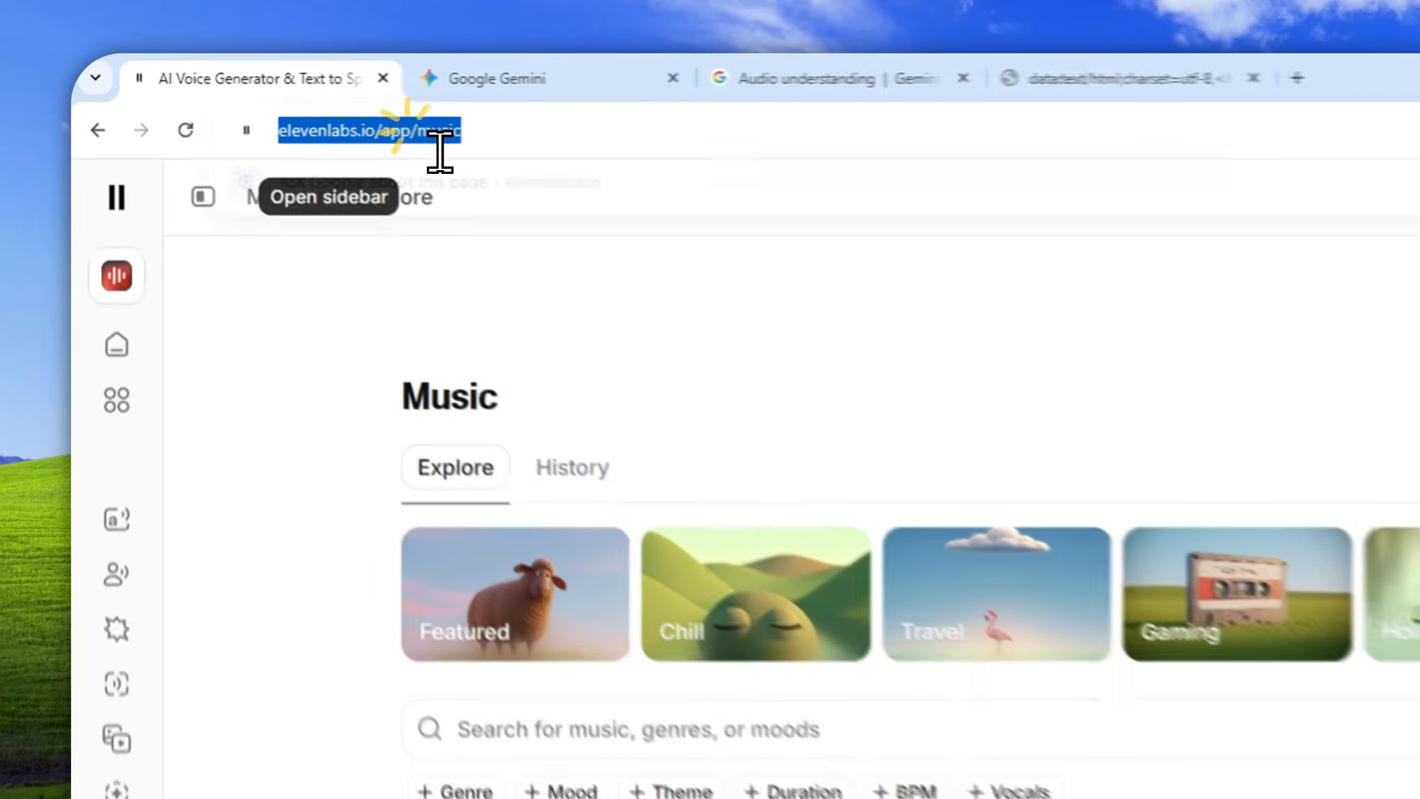
left_click(156, 198)
left_click(144, 131)
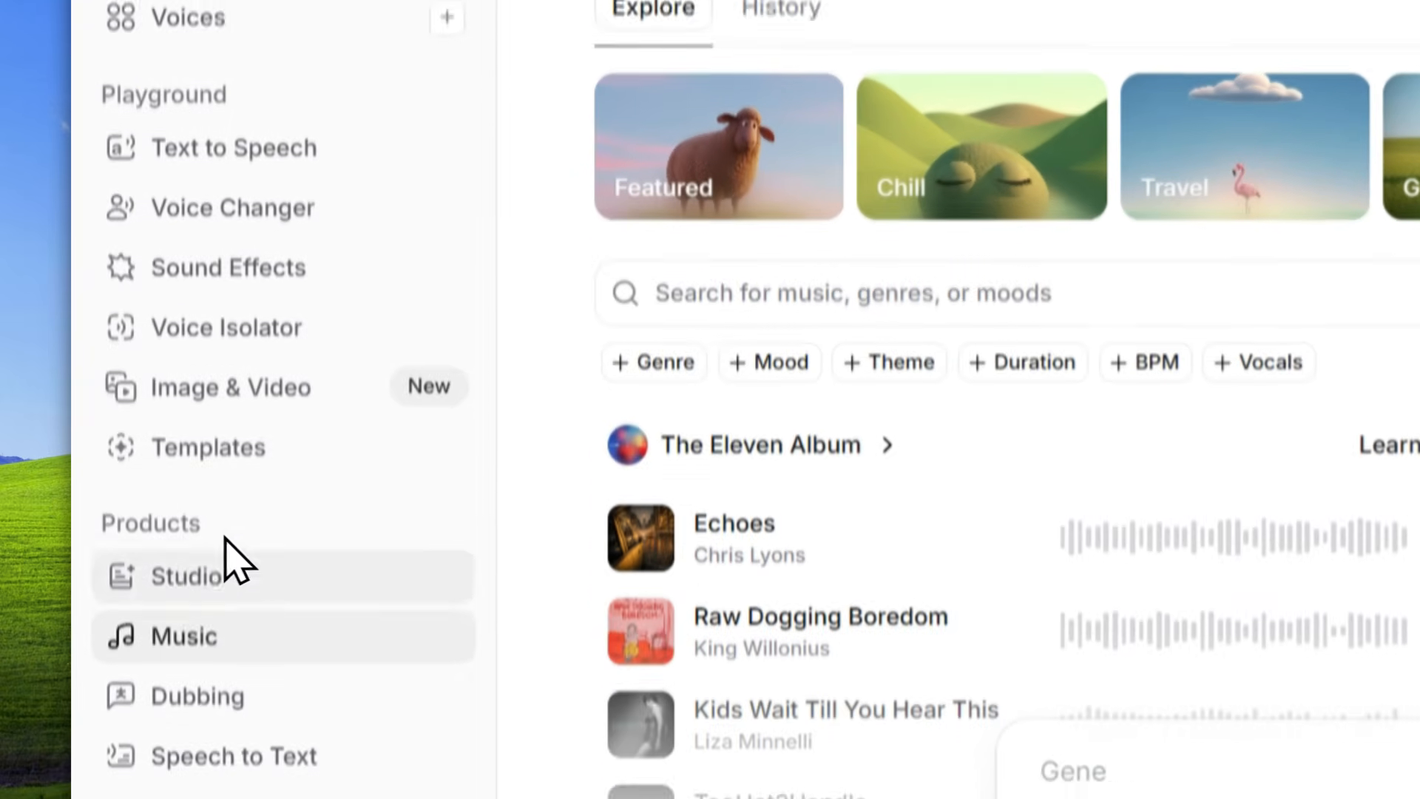
left_click(198, 585)
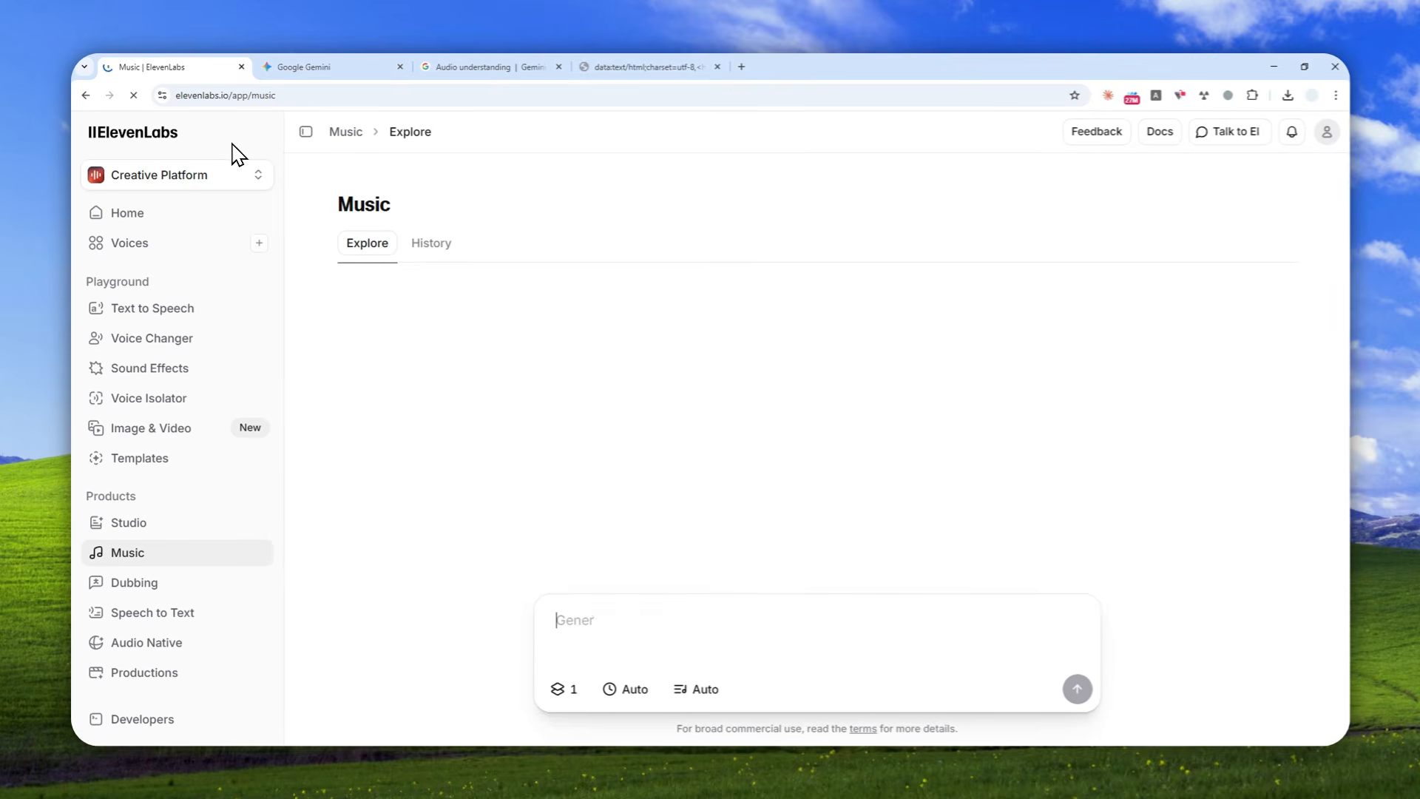
left_click(307, 131)
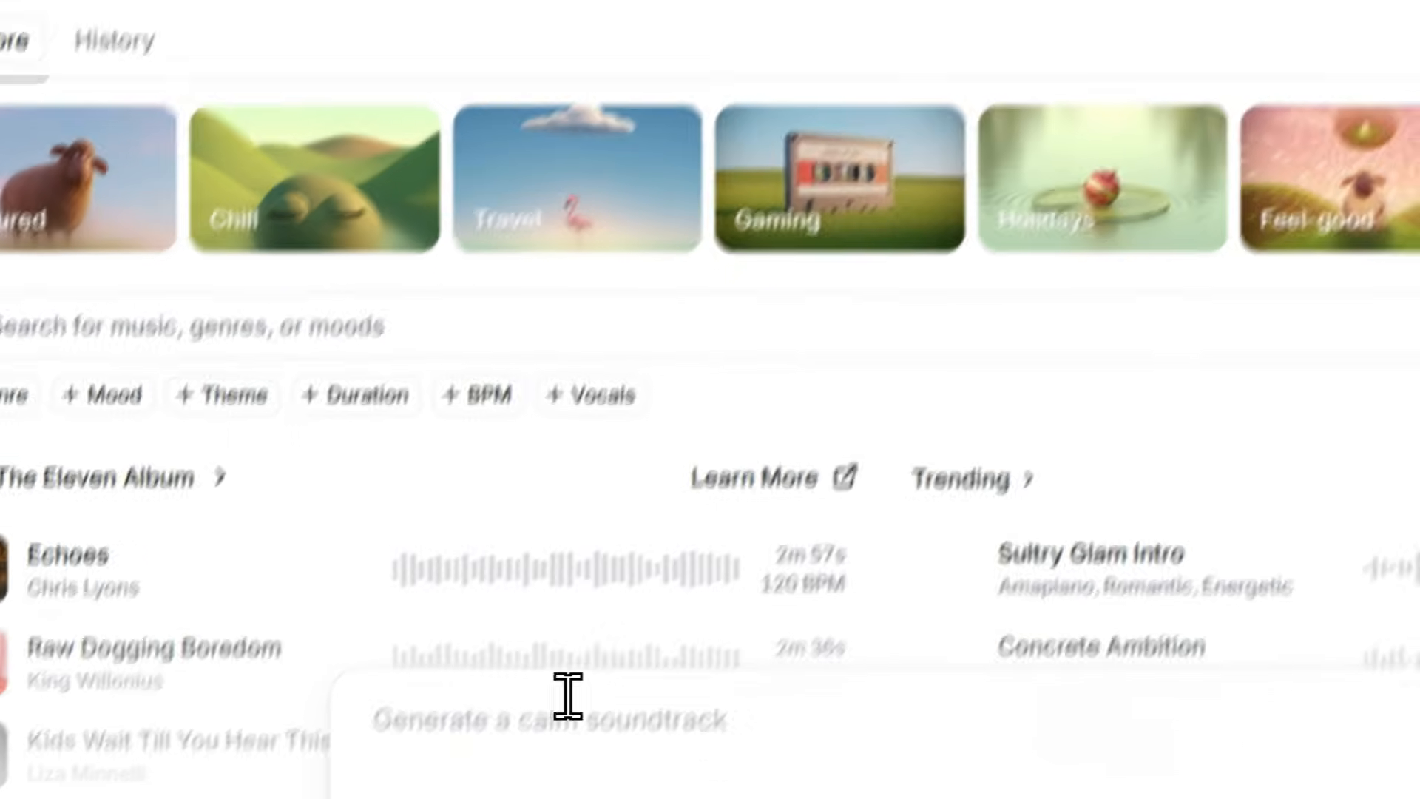
Paste the copied lo-fi chillhop prompt into the music prompt field and set the duration to 2 minutes with one variant.
right_click(611, 547)
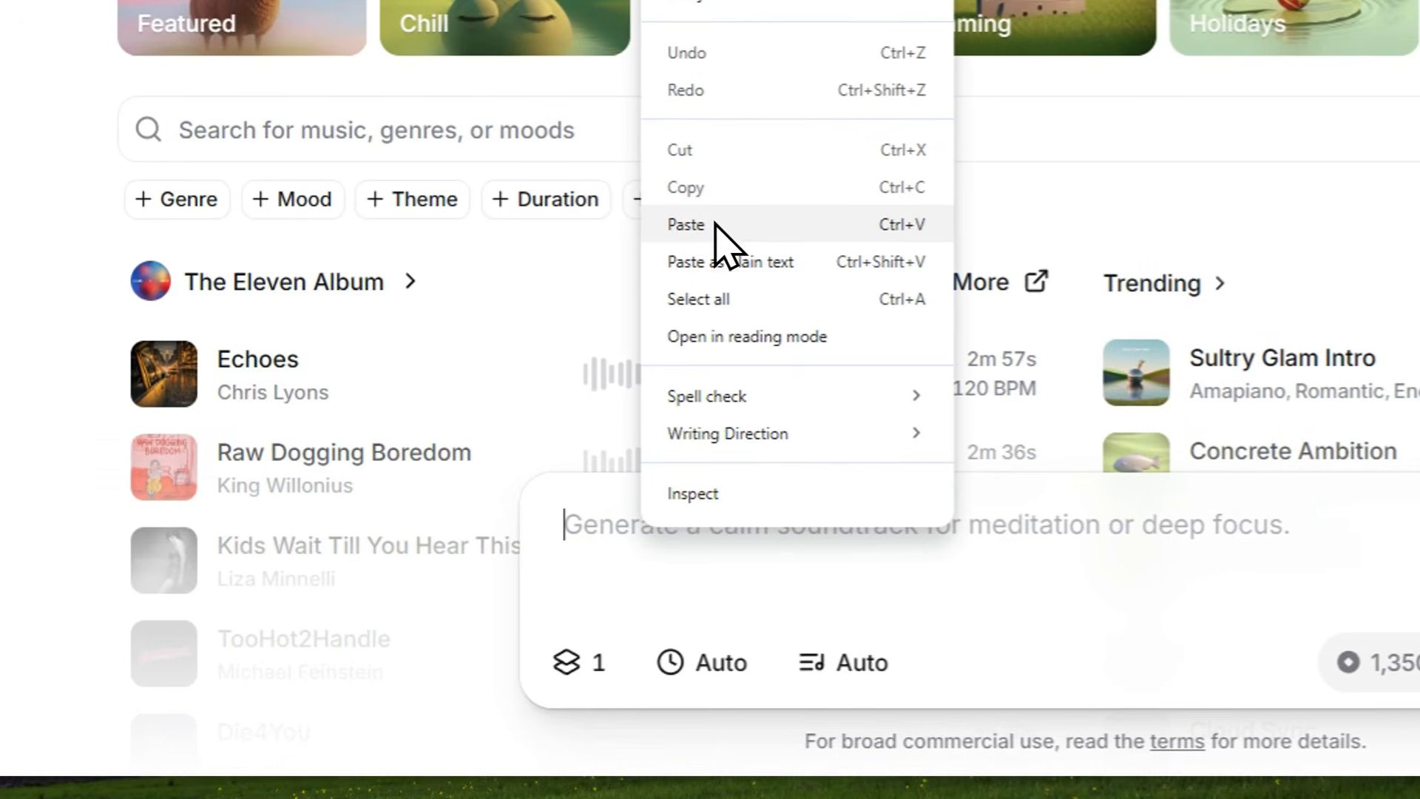
left_click(716, 227)
left_click(574, 633)
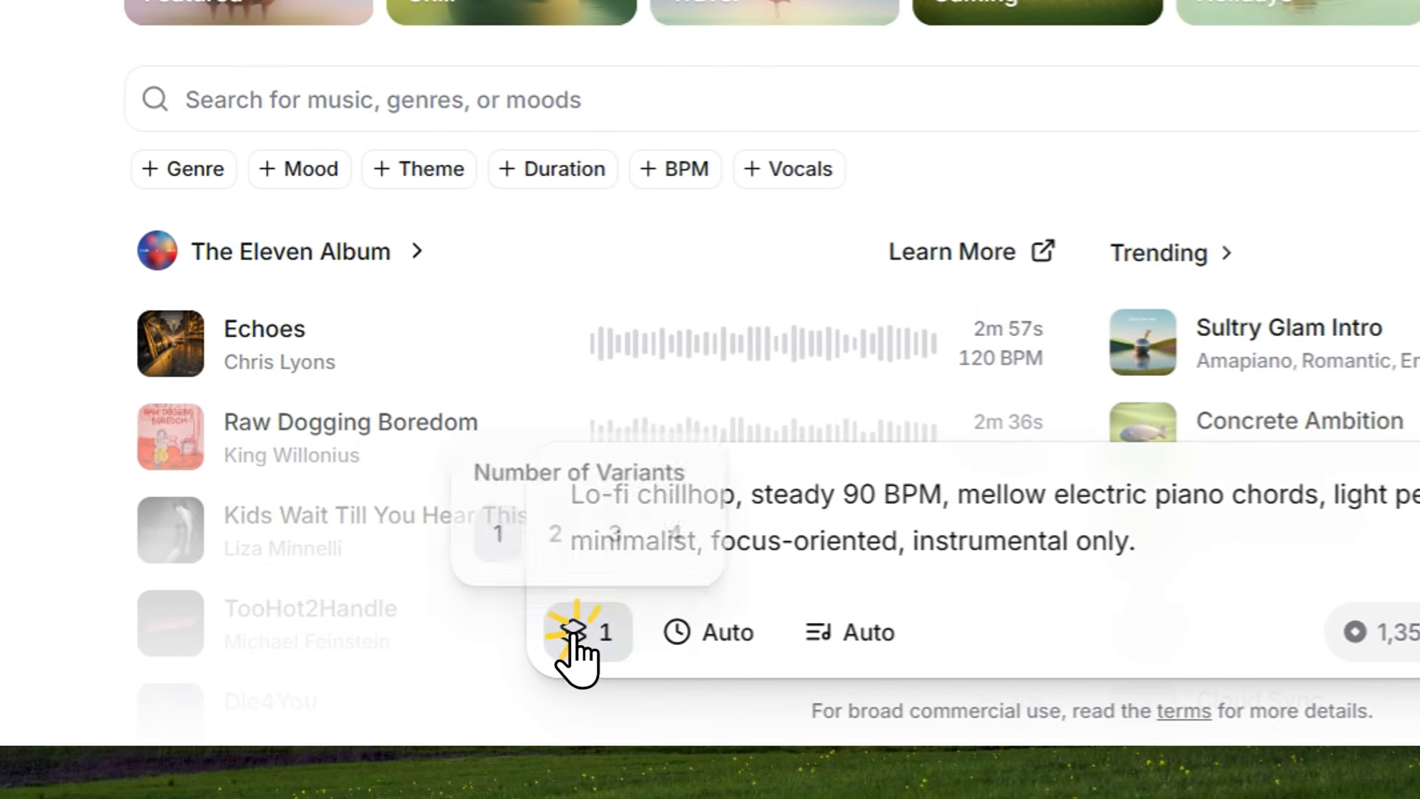
left_click(679, 637)
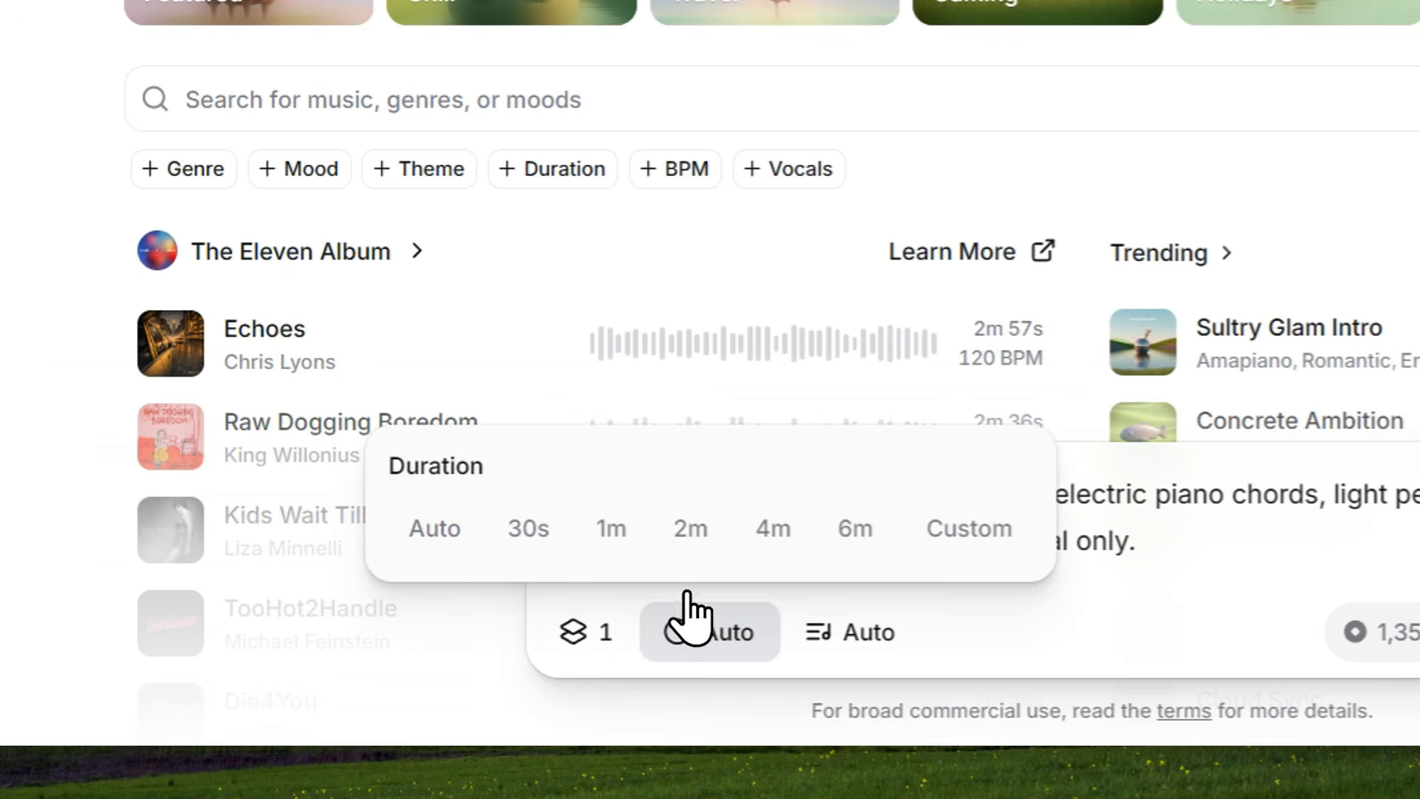
left_click(690, 529)
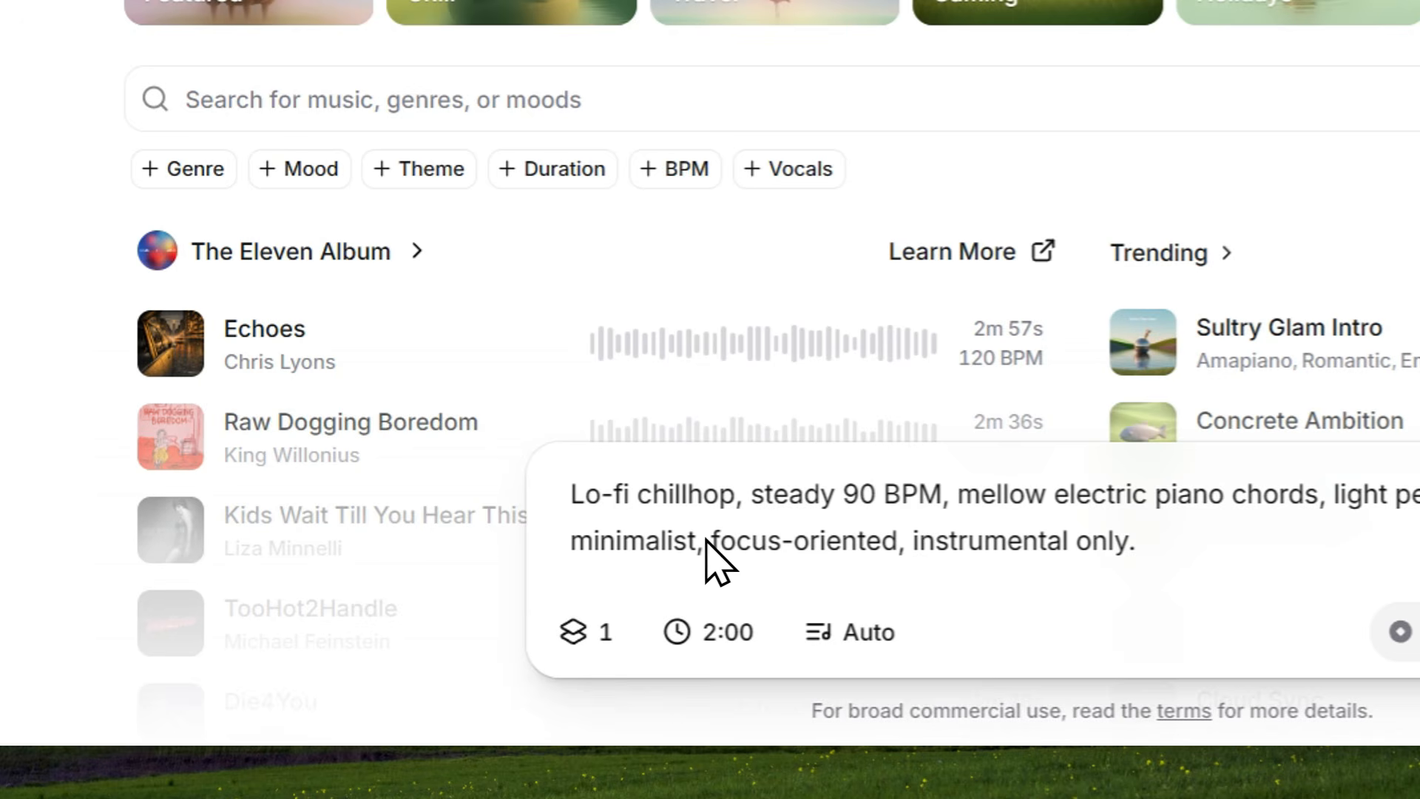
Set the lyrics option to Instrumental, highlight the credit cost, and submit the prompt to generate the track.
left_click(694, 637)
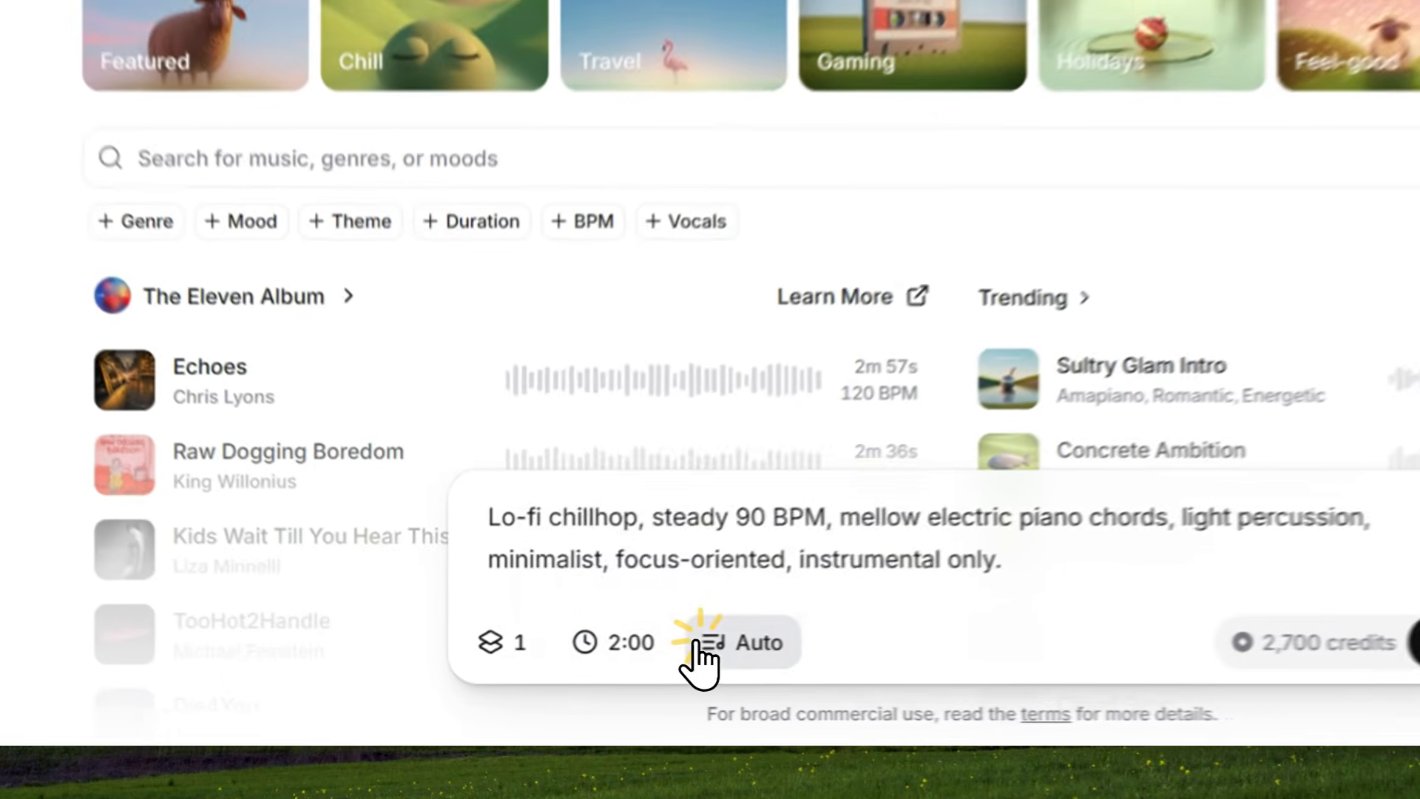
left_click(603, 689)
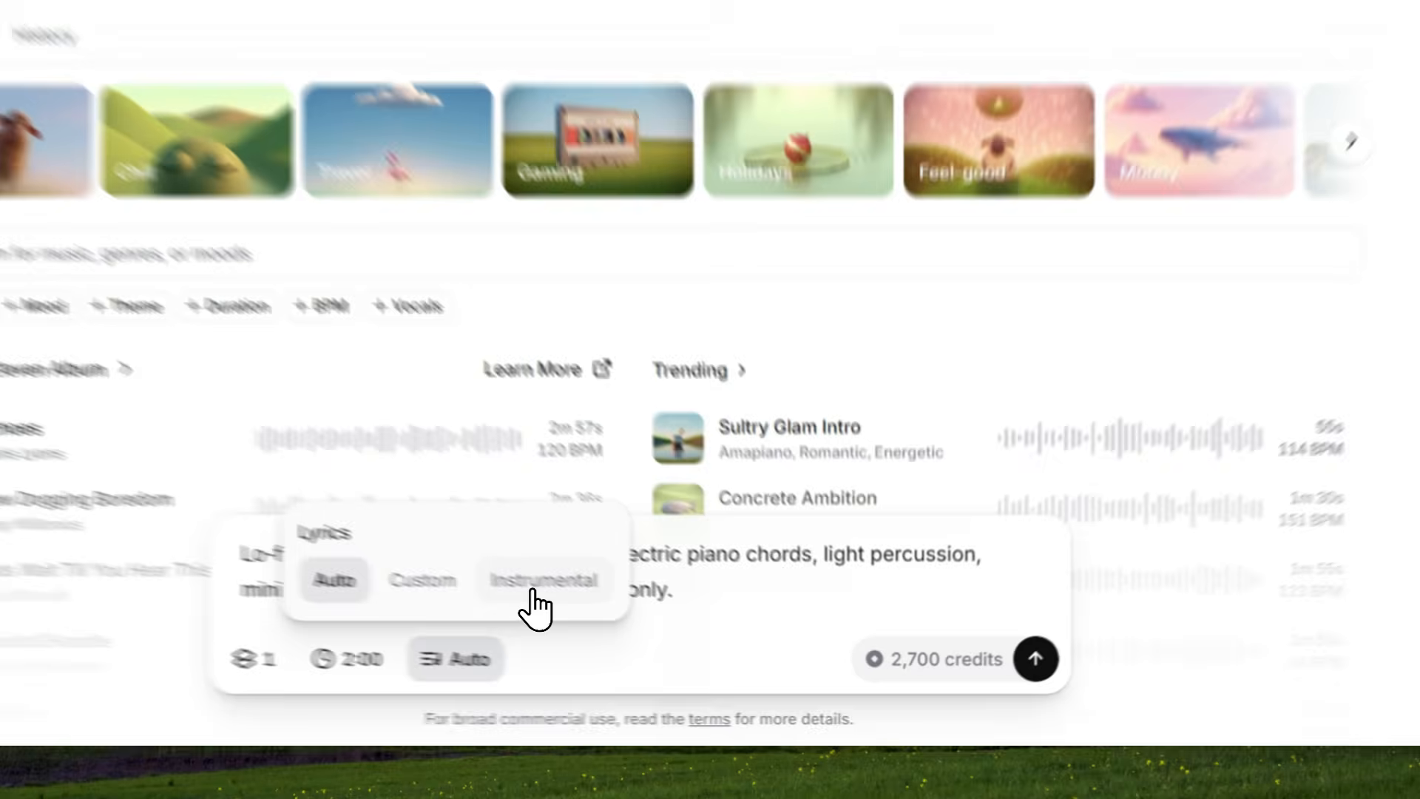
left_click(670, 639)
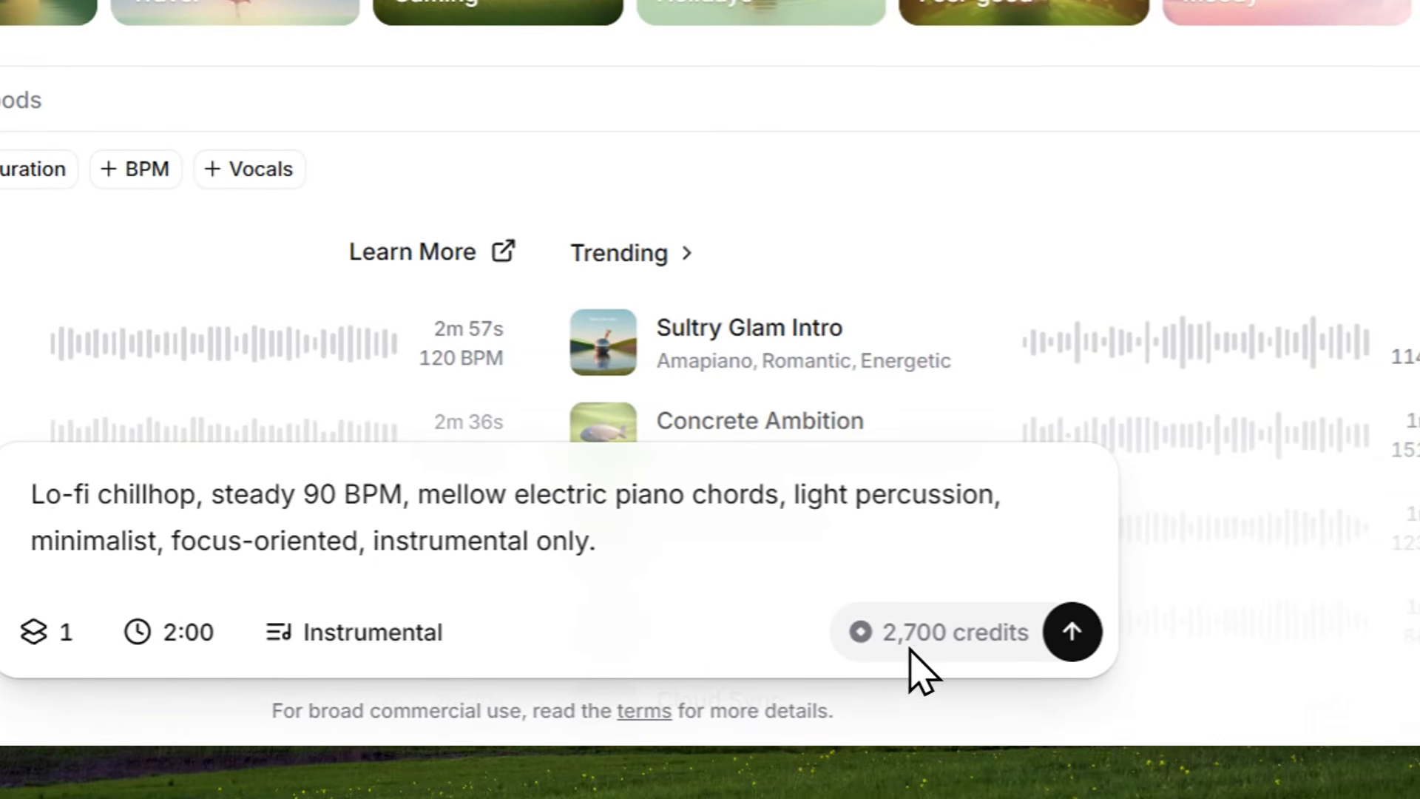
left_click(877, 629)
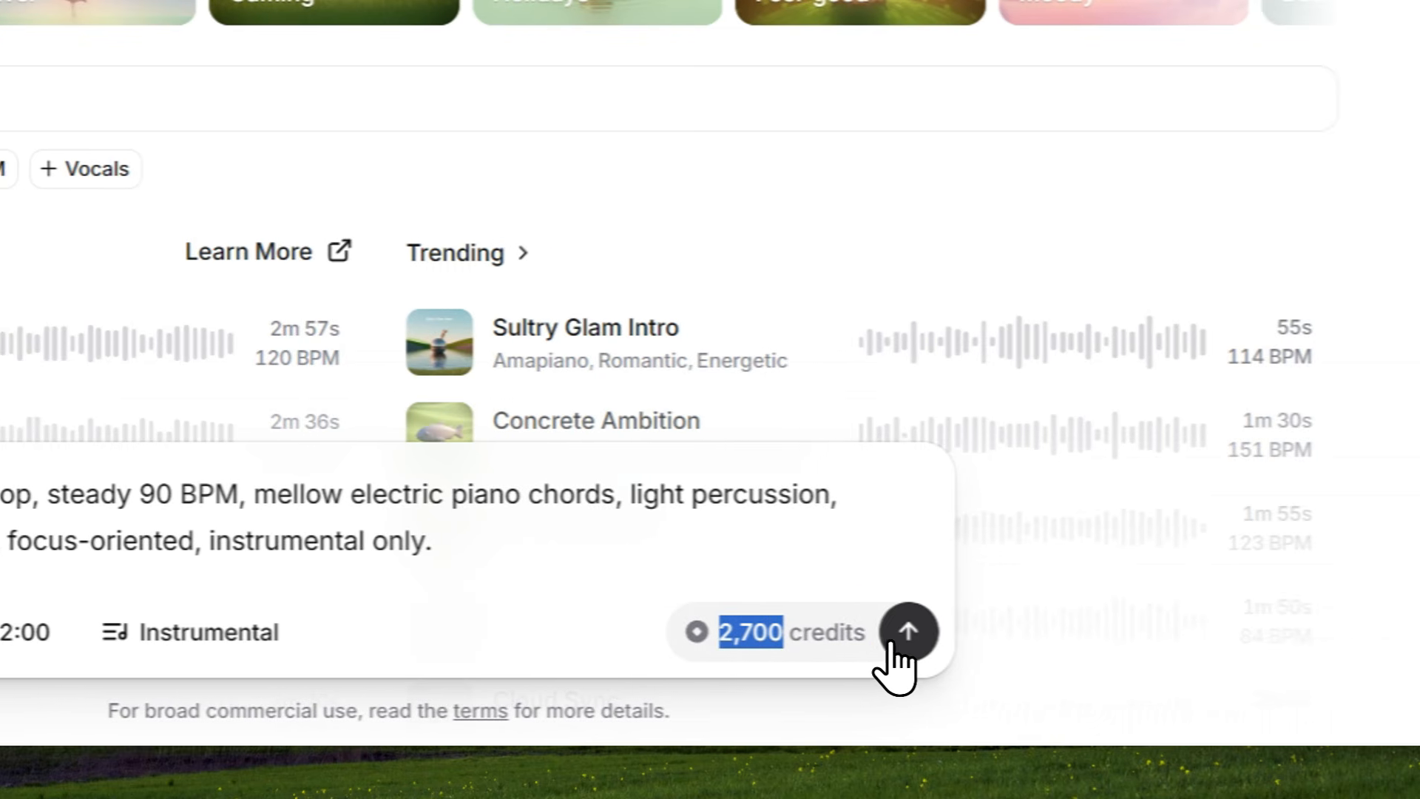
left_click(1073, 632)
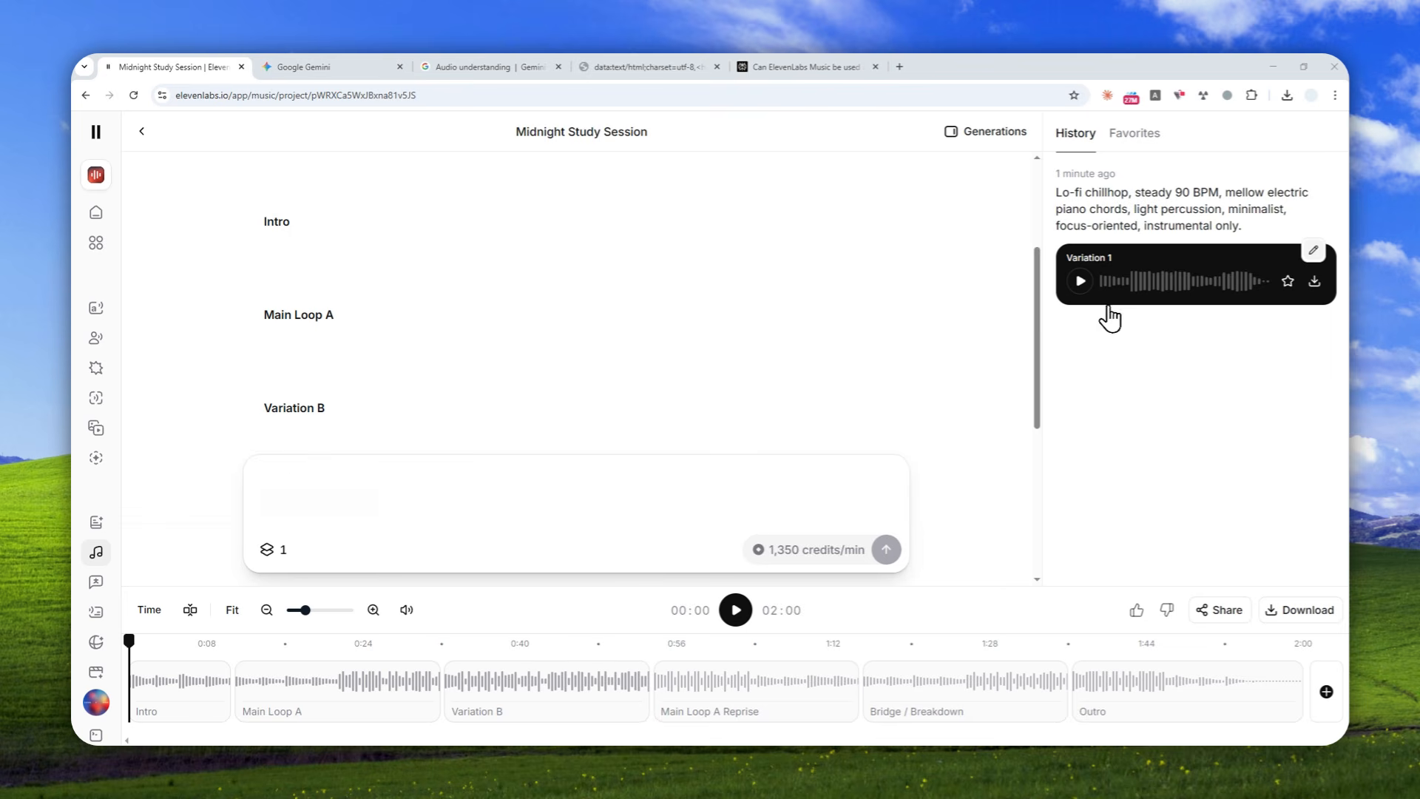
Play Variation 1, skip ahead through Main Loop A, Variation B and Main Loop A Reprise, and pause playback at about 1:02.
left_click(1078, 287)
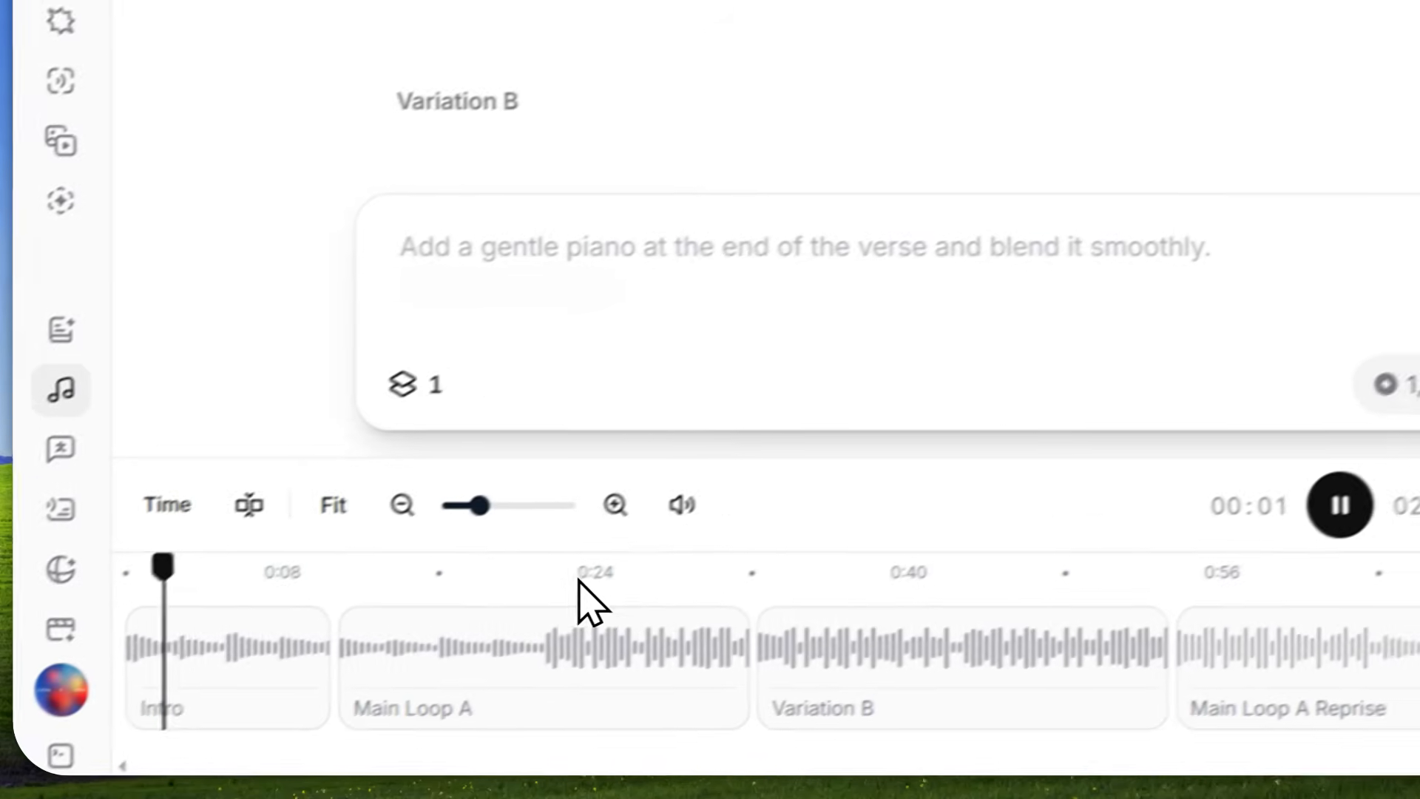
left_click(444, 543)
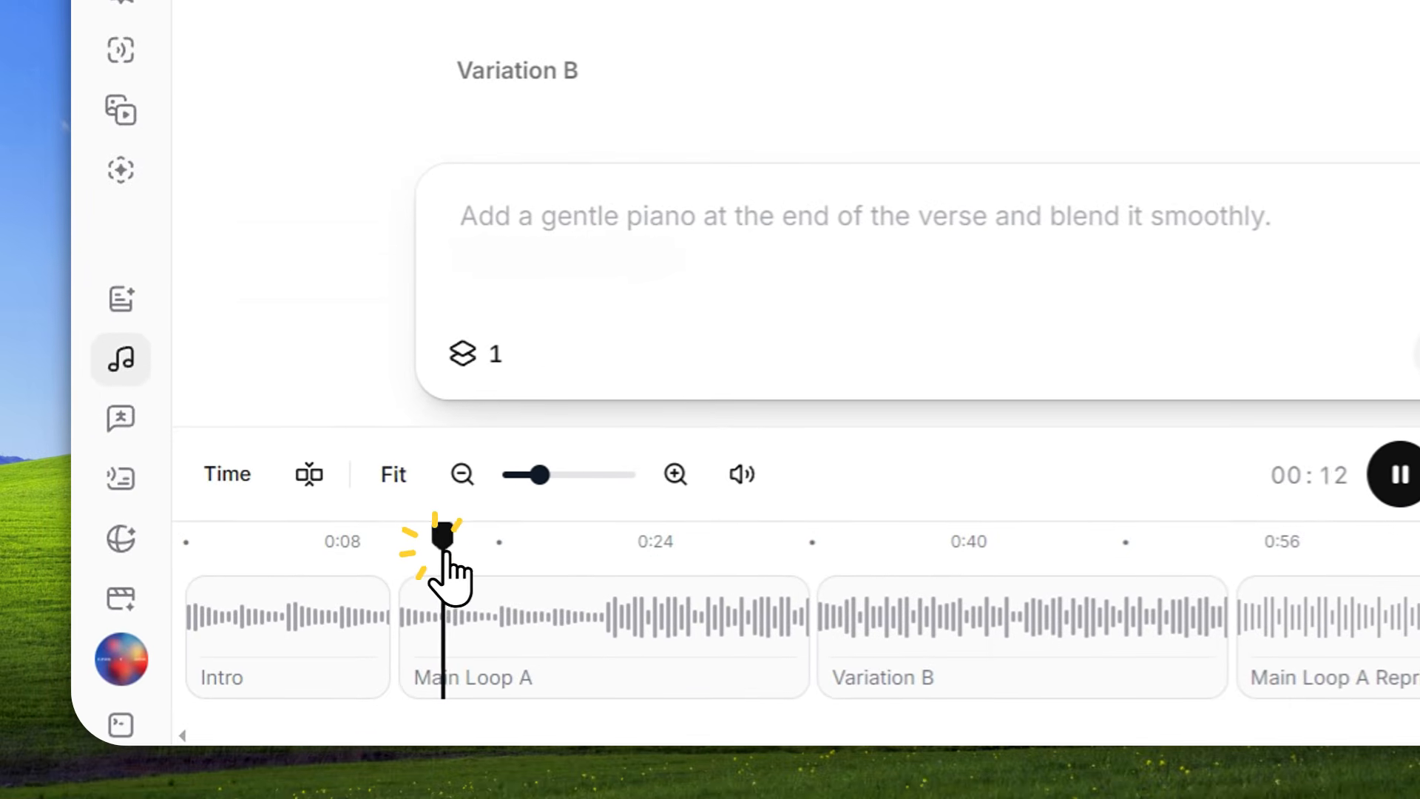
left_click(538, 544)
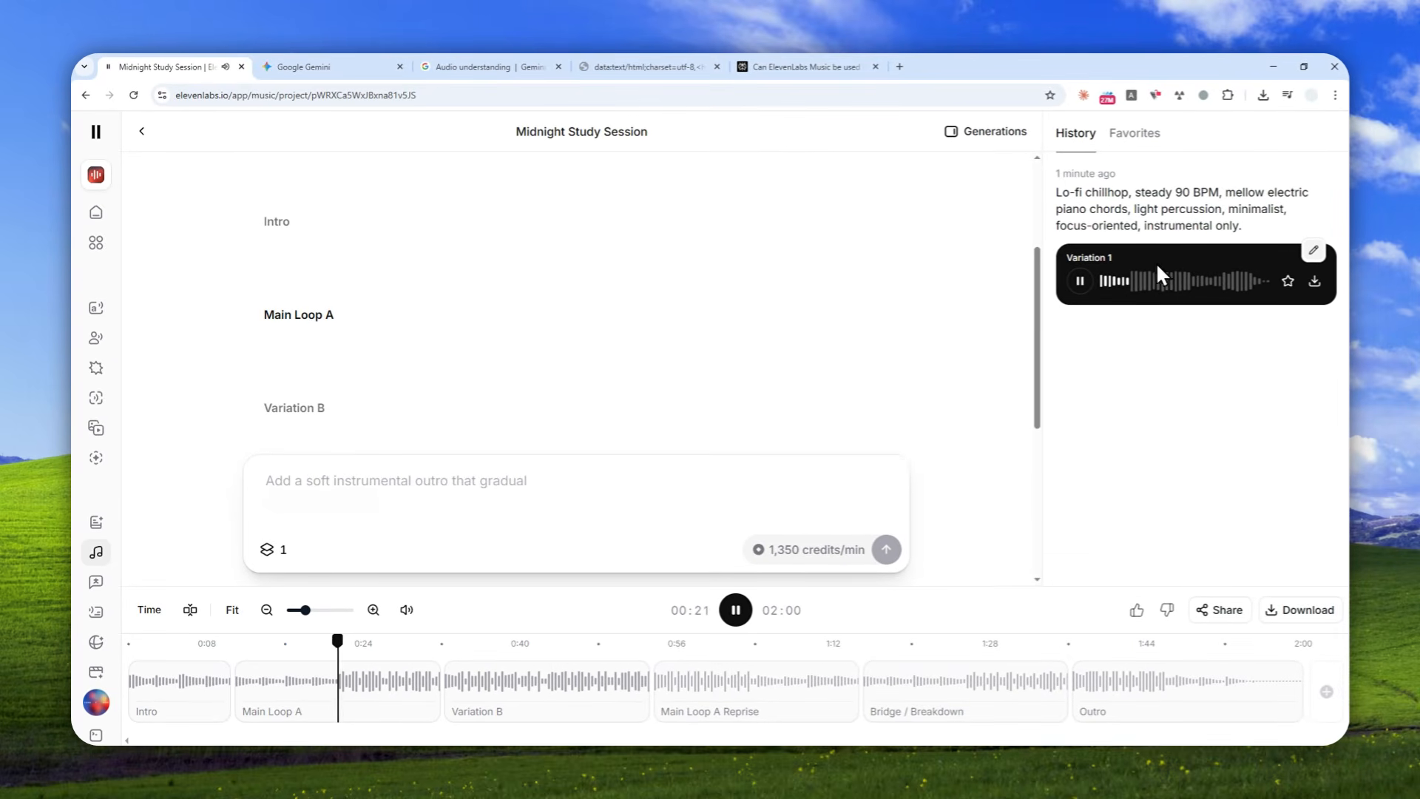
left_click(443, 644)
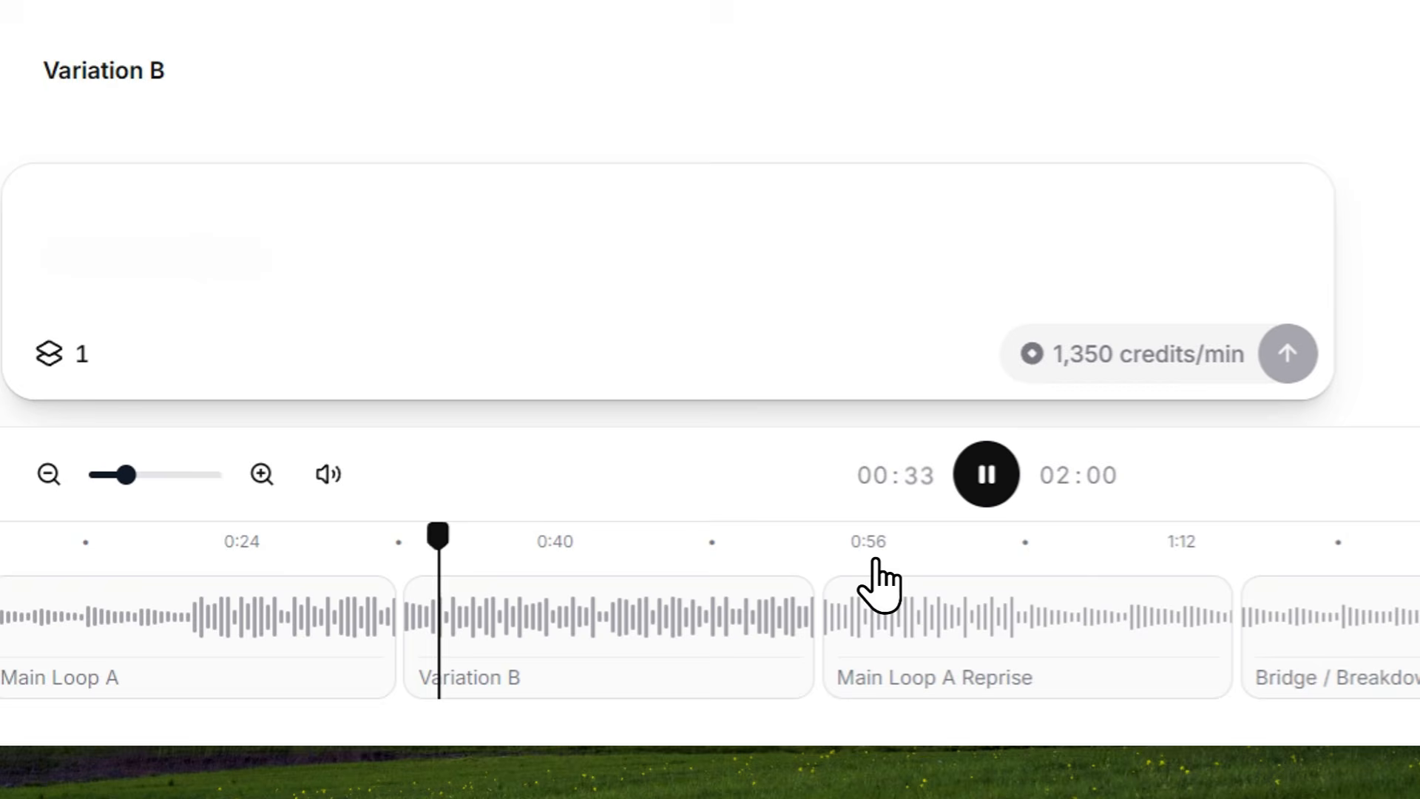
left_click(877, 563)
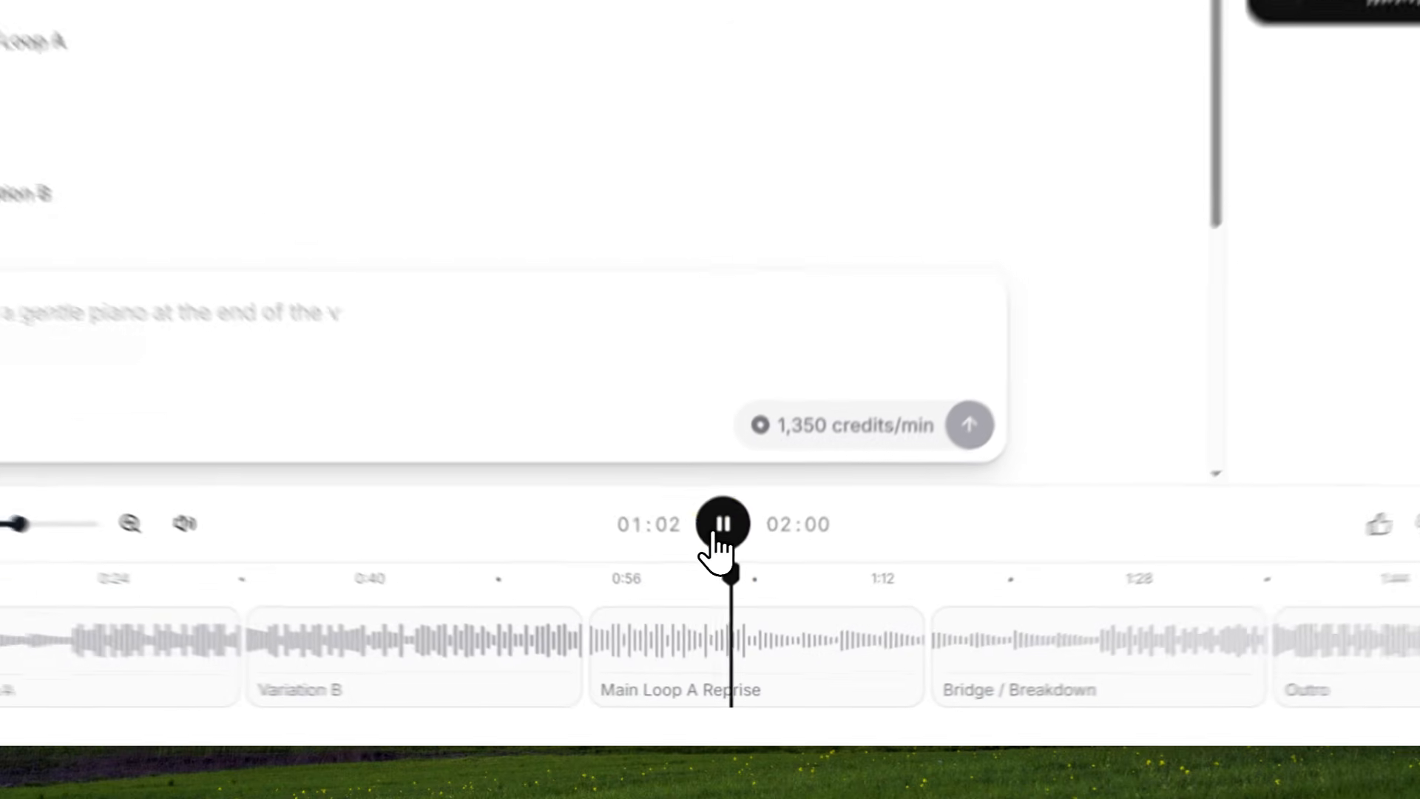
left_click(732, 614)
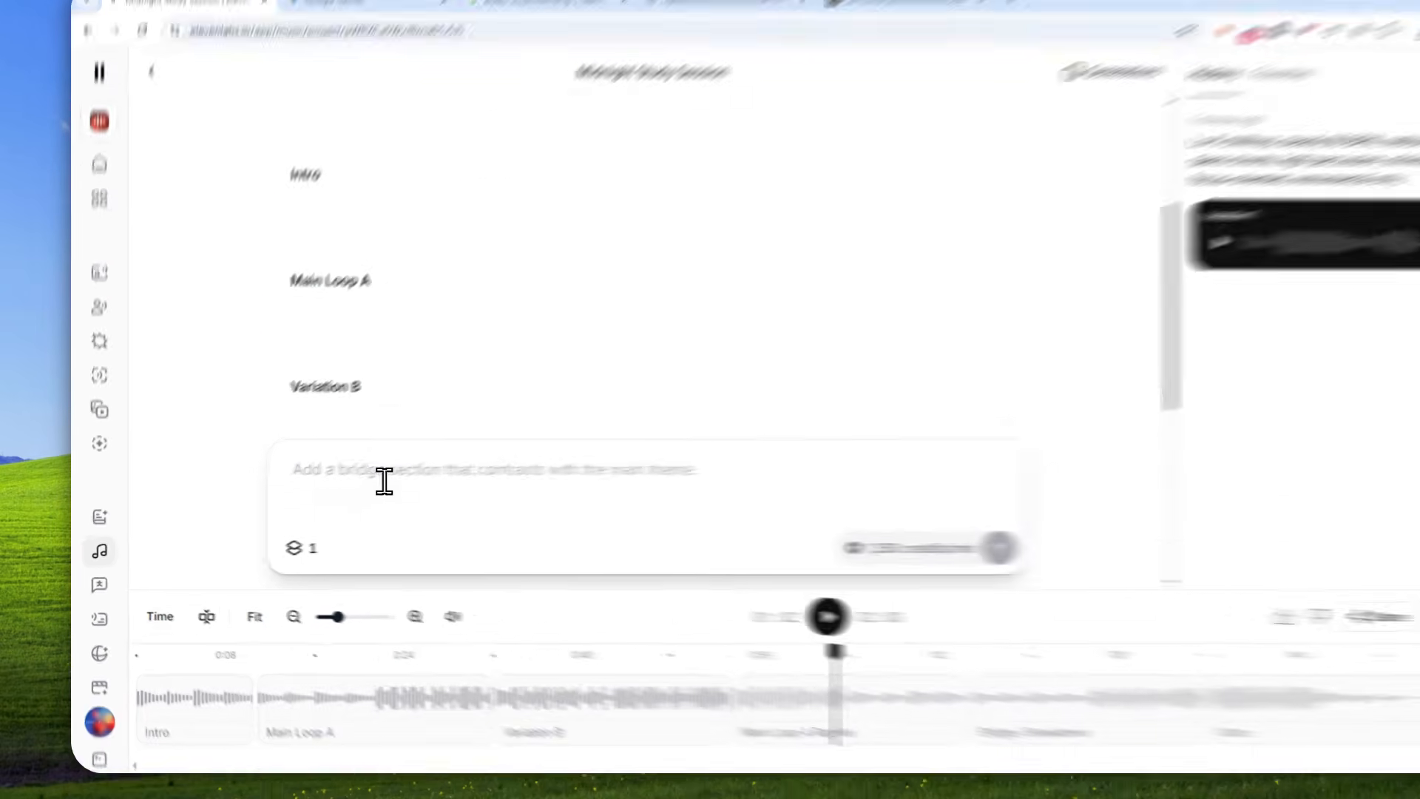
Place the cursor in the song's edit prompt field and download Variation 1 as an MP3.
left_click(342, 488)
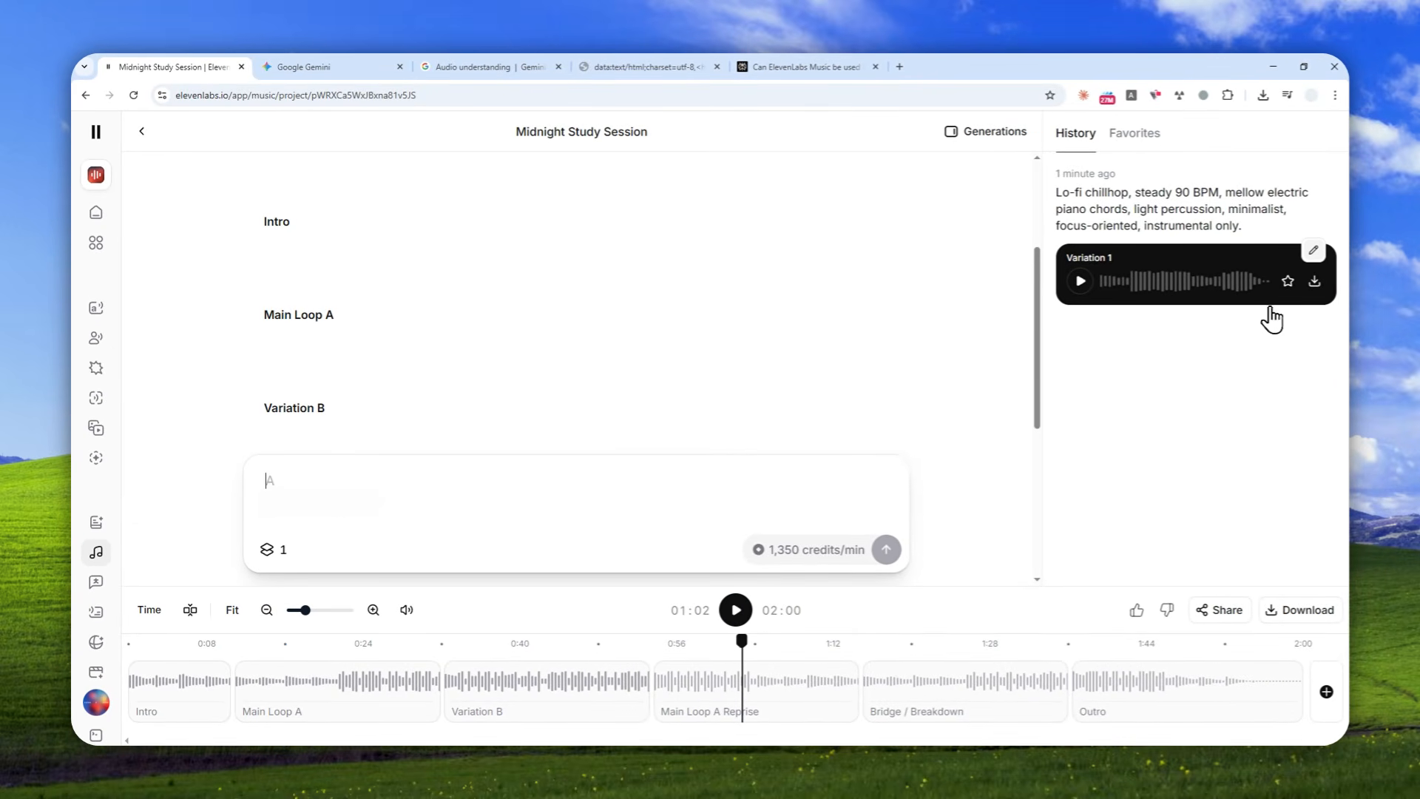
left_click(1313, 285)
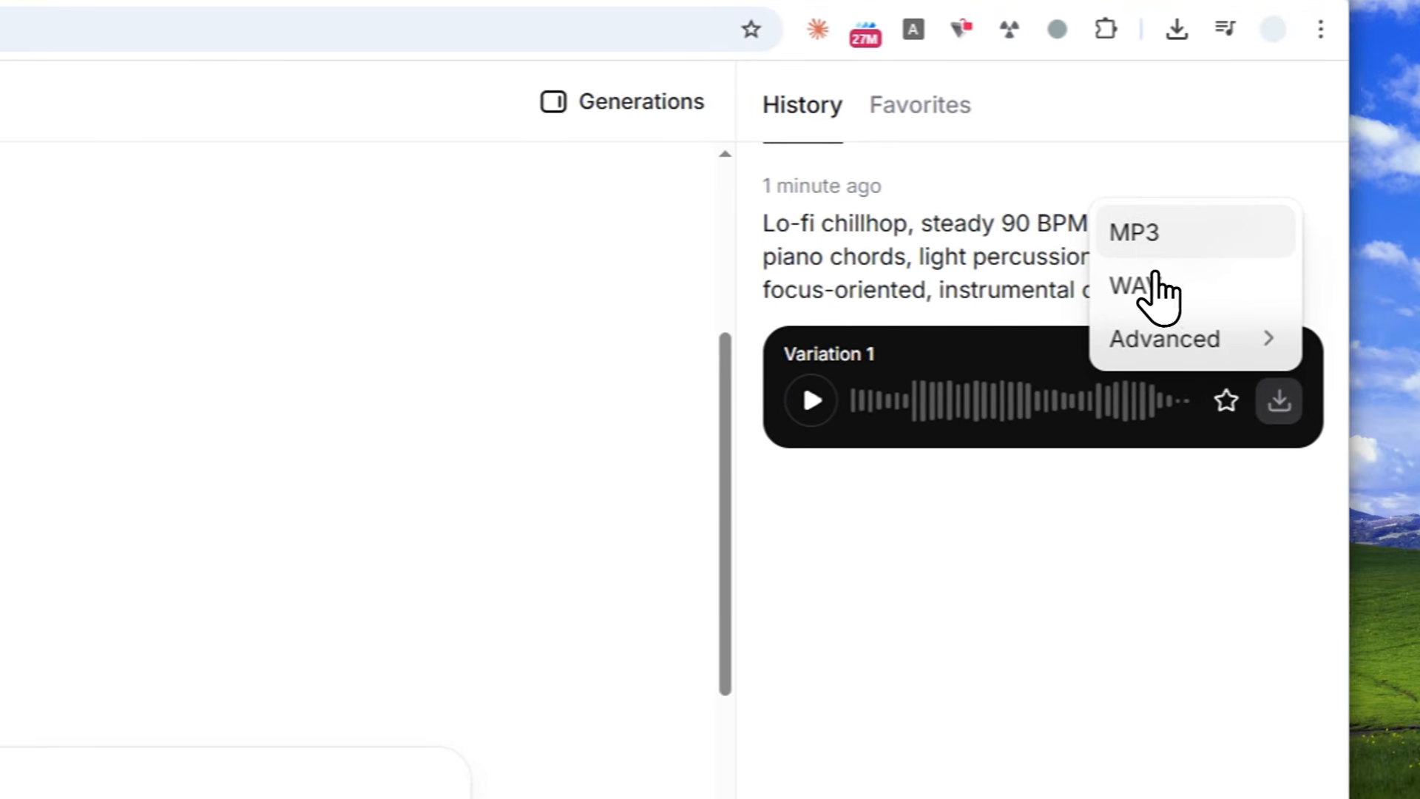
left_click(1151, 239)
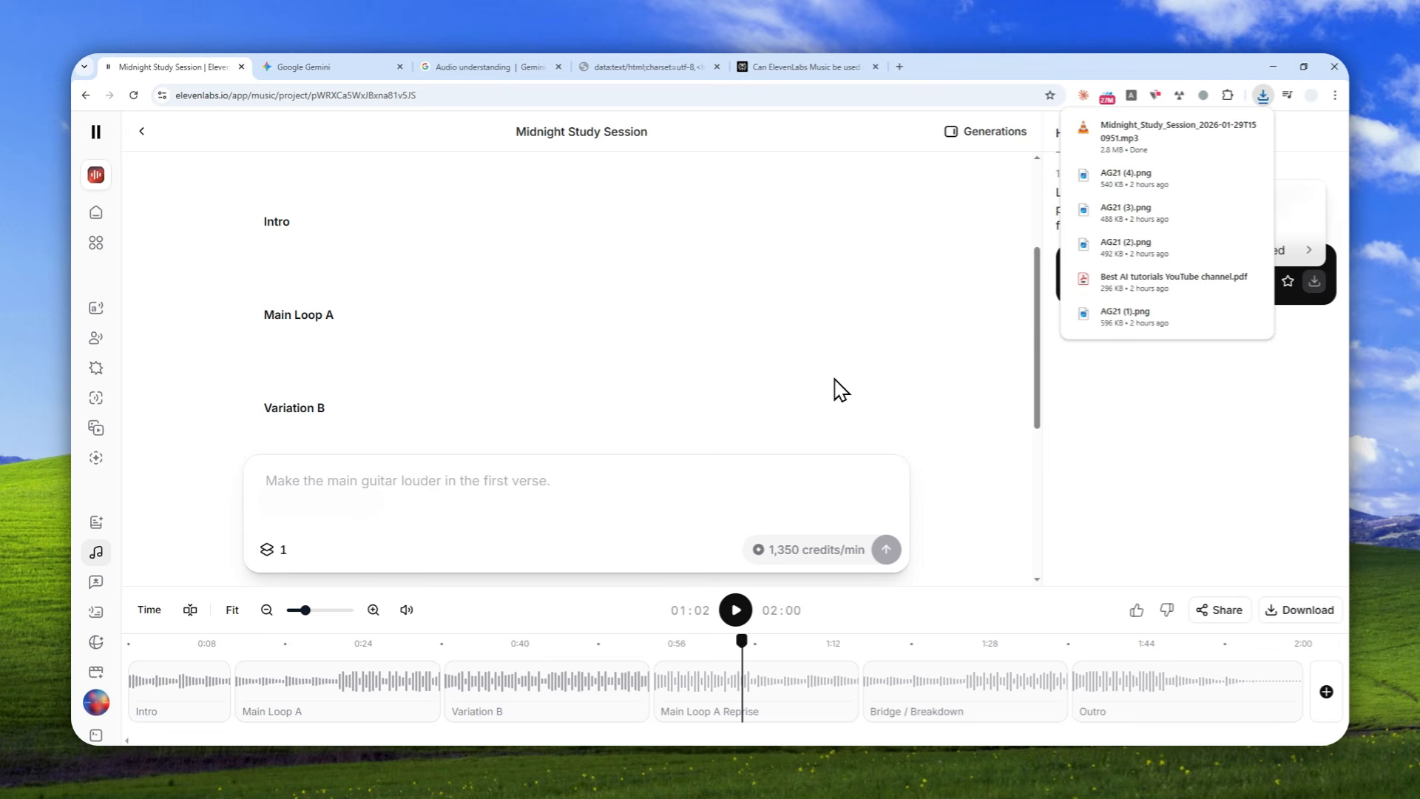
Switch to the Perplexity answer on using ElevenLabs Music in YouTube videos and highlight its opening statement and the list of paid plans.
left_click(819, 65)
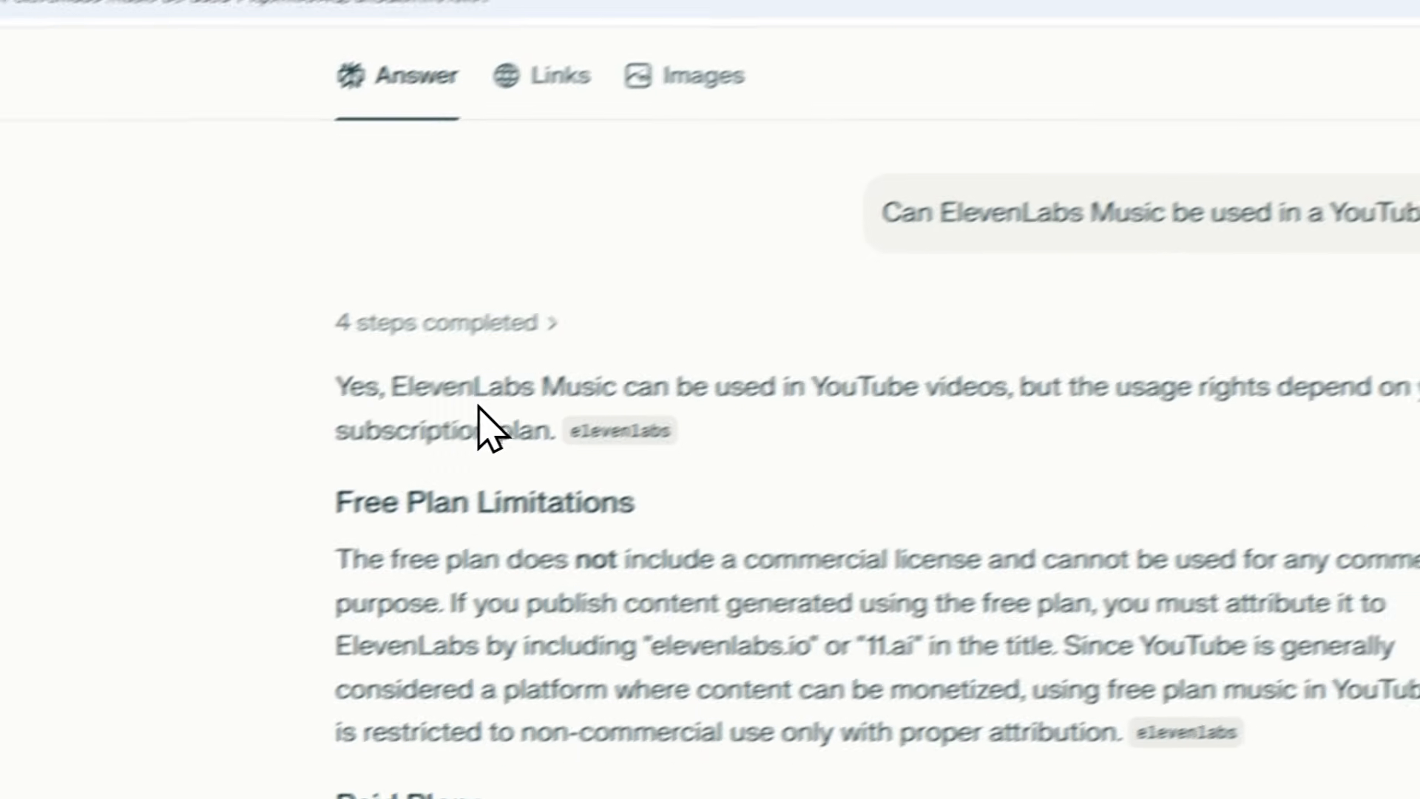
left_click(354, 353)
left_click_drag(396, 333, 665, 393)
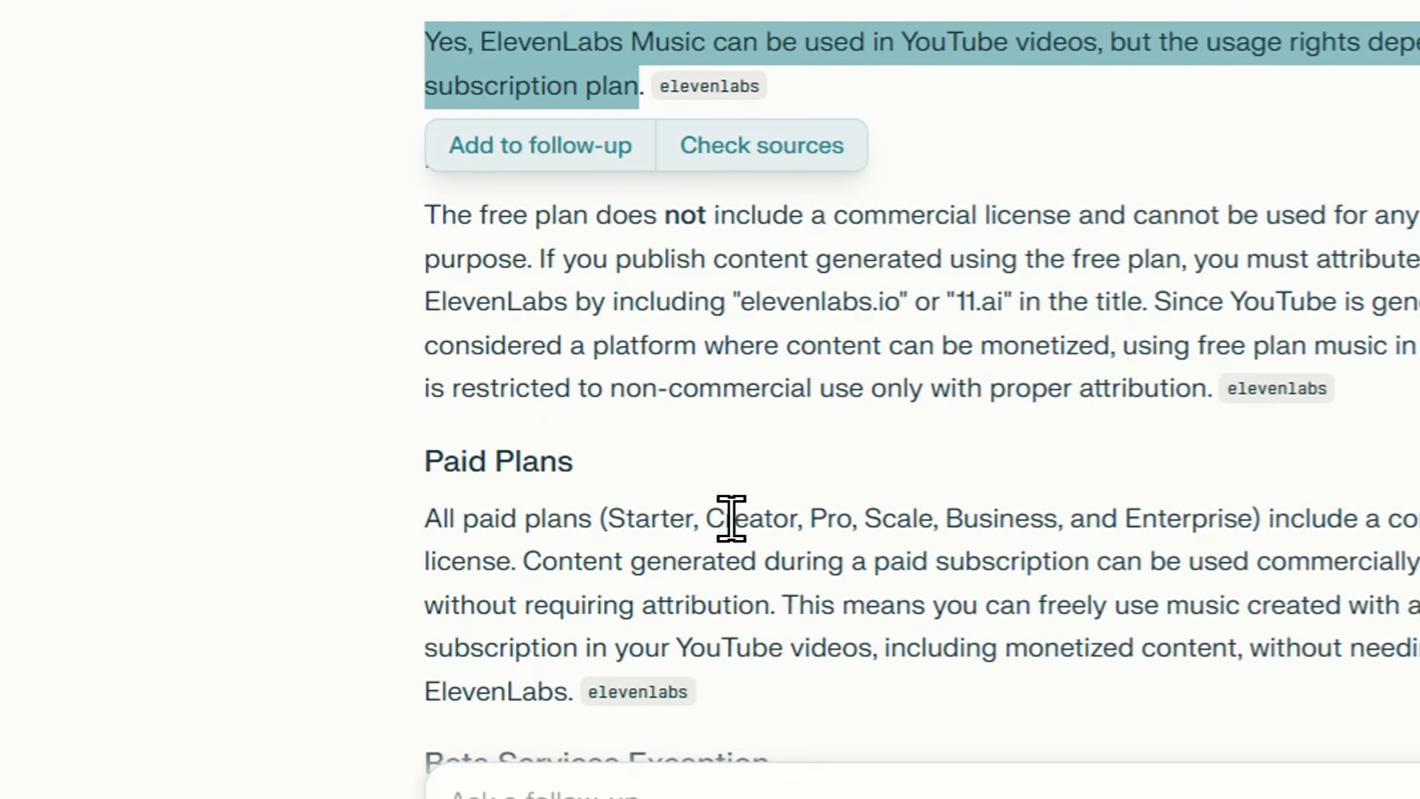
left_click_drag(601, 518, 907, 541)
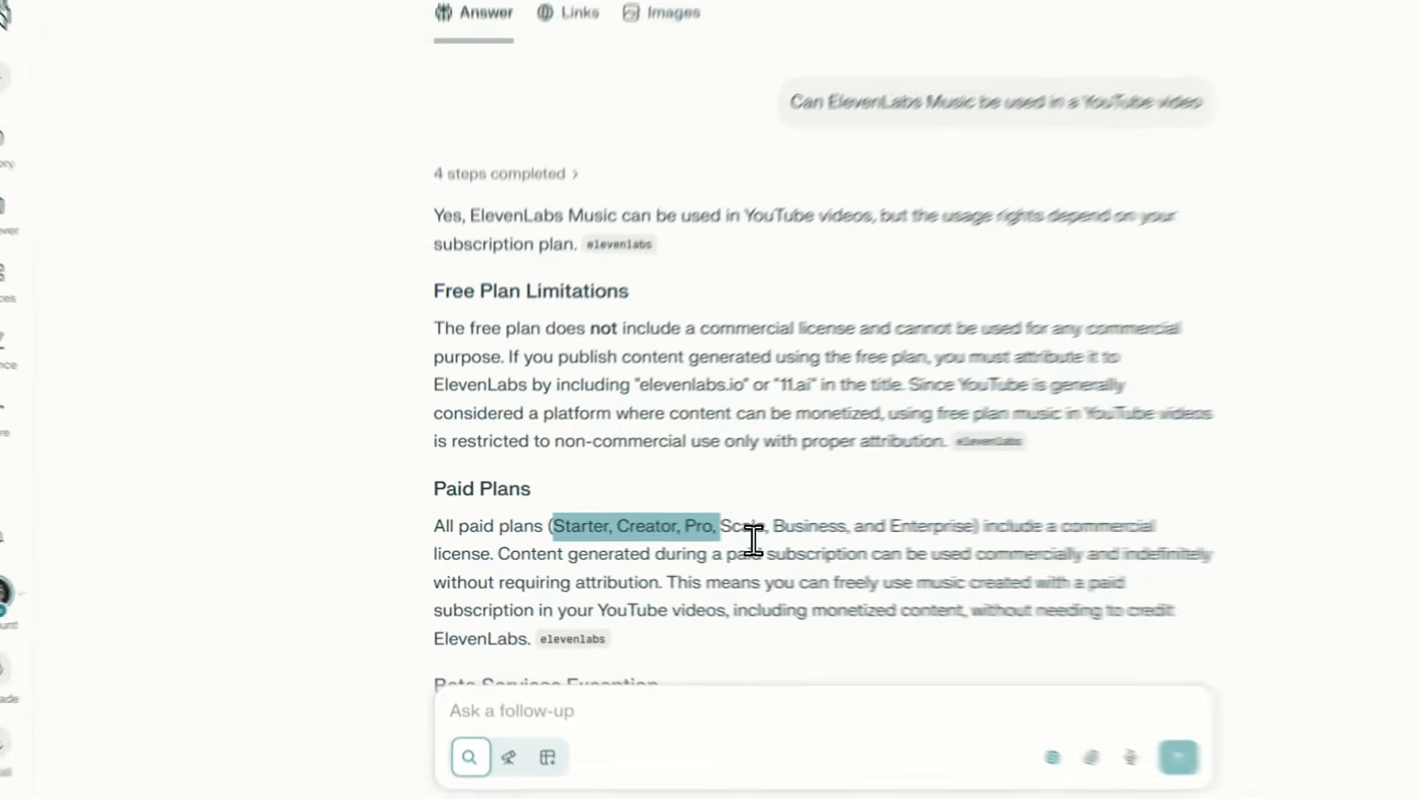
left_click_drag(753, 541, 1008, 532)
left_click_drag(875, 535, 875, 535)
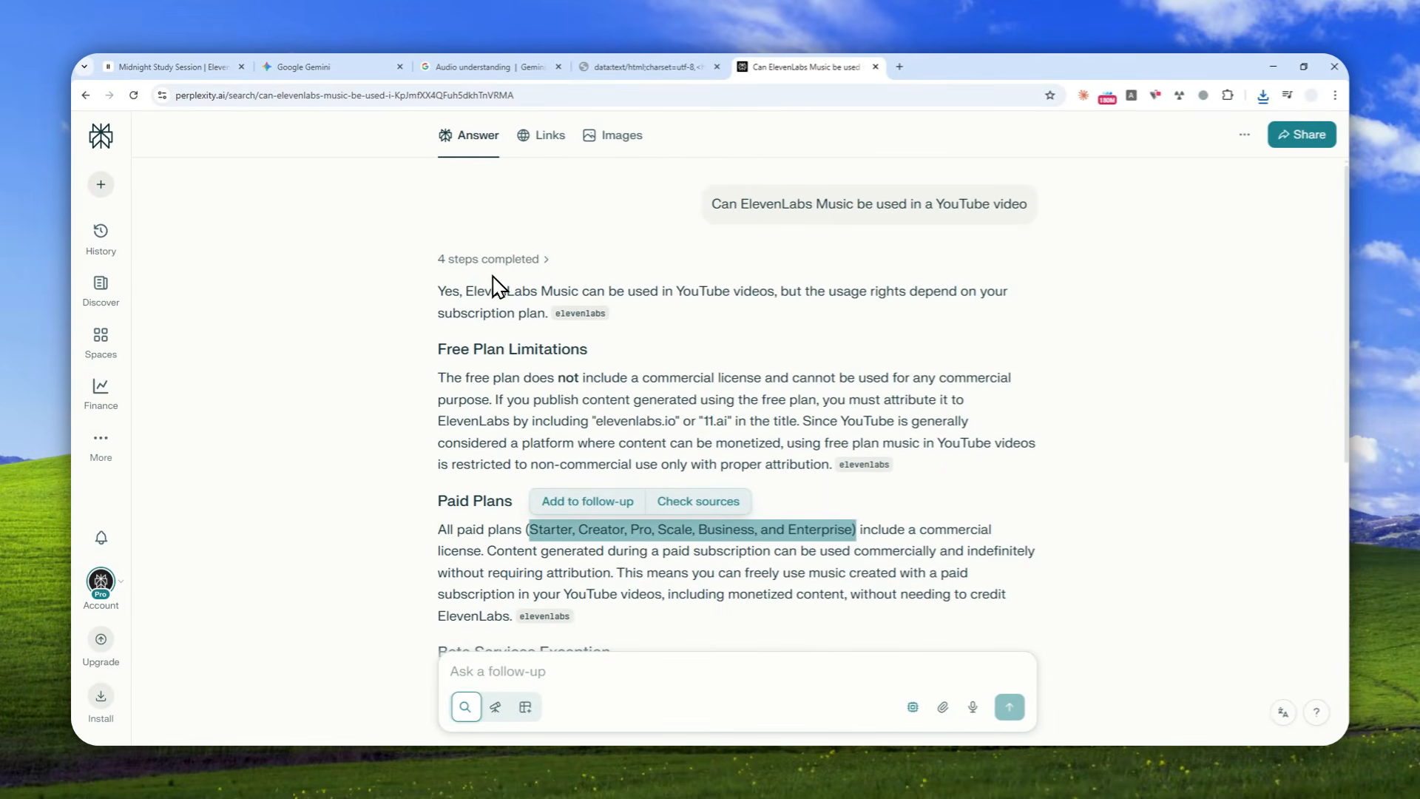
Switch back to Gemini, look at the ElevenLabs project once more, and review the original request in the Gemini chat.
left_click(322, 65)
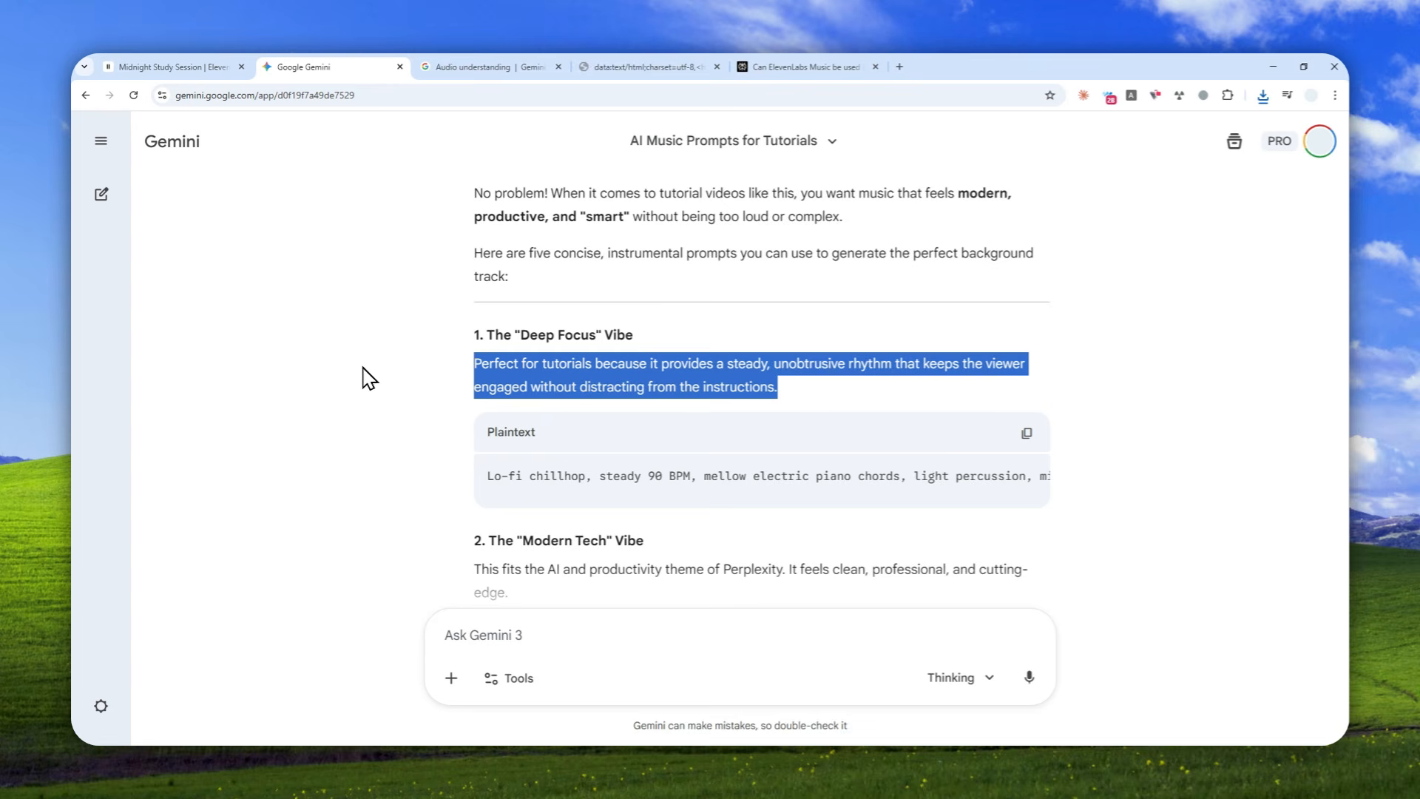
left_click(212, 66)
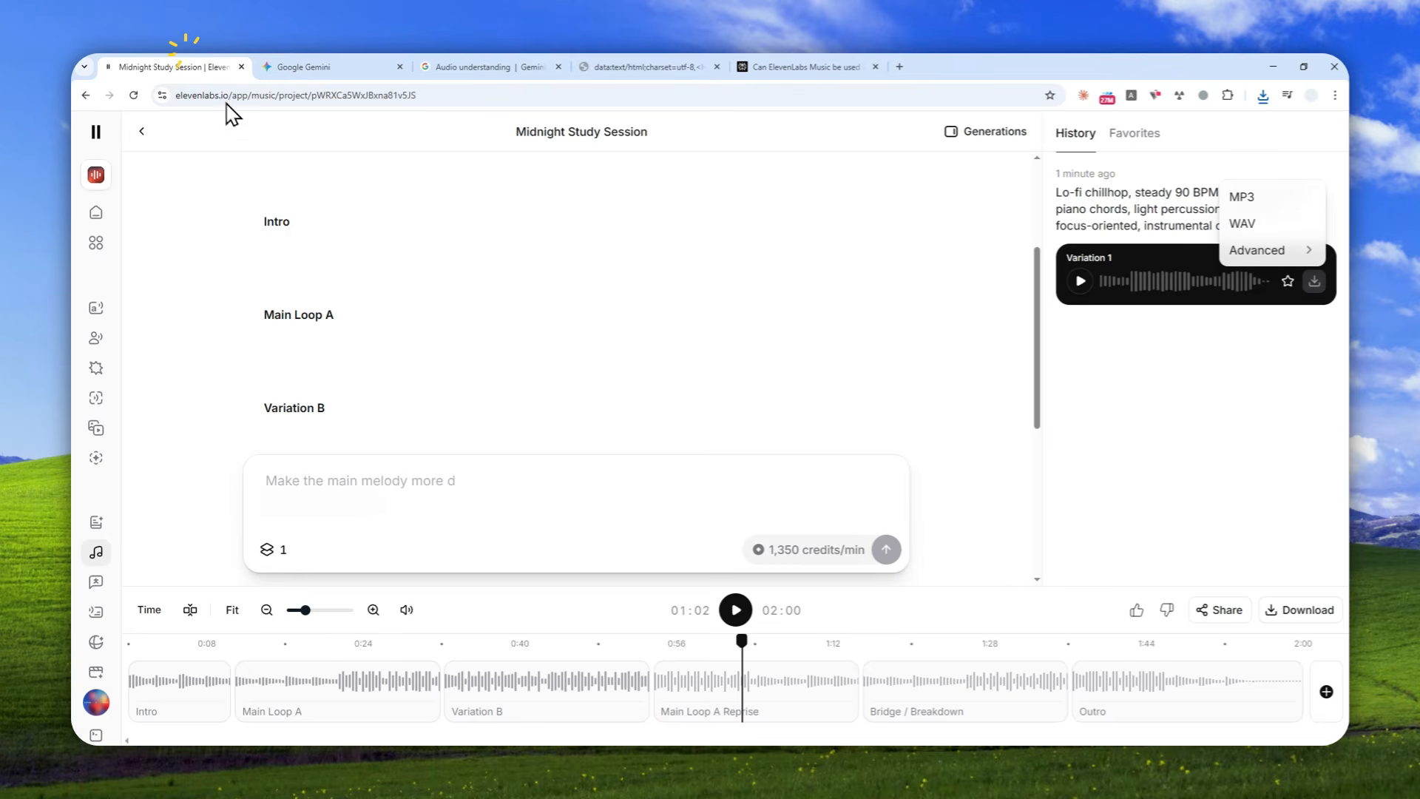
left_click(338, 67)
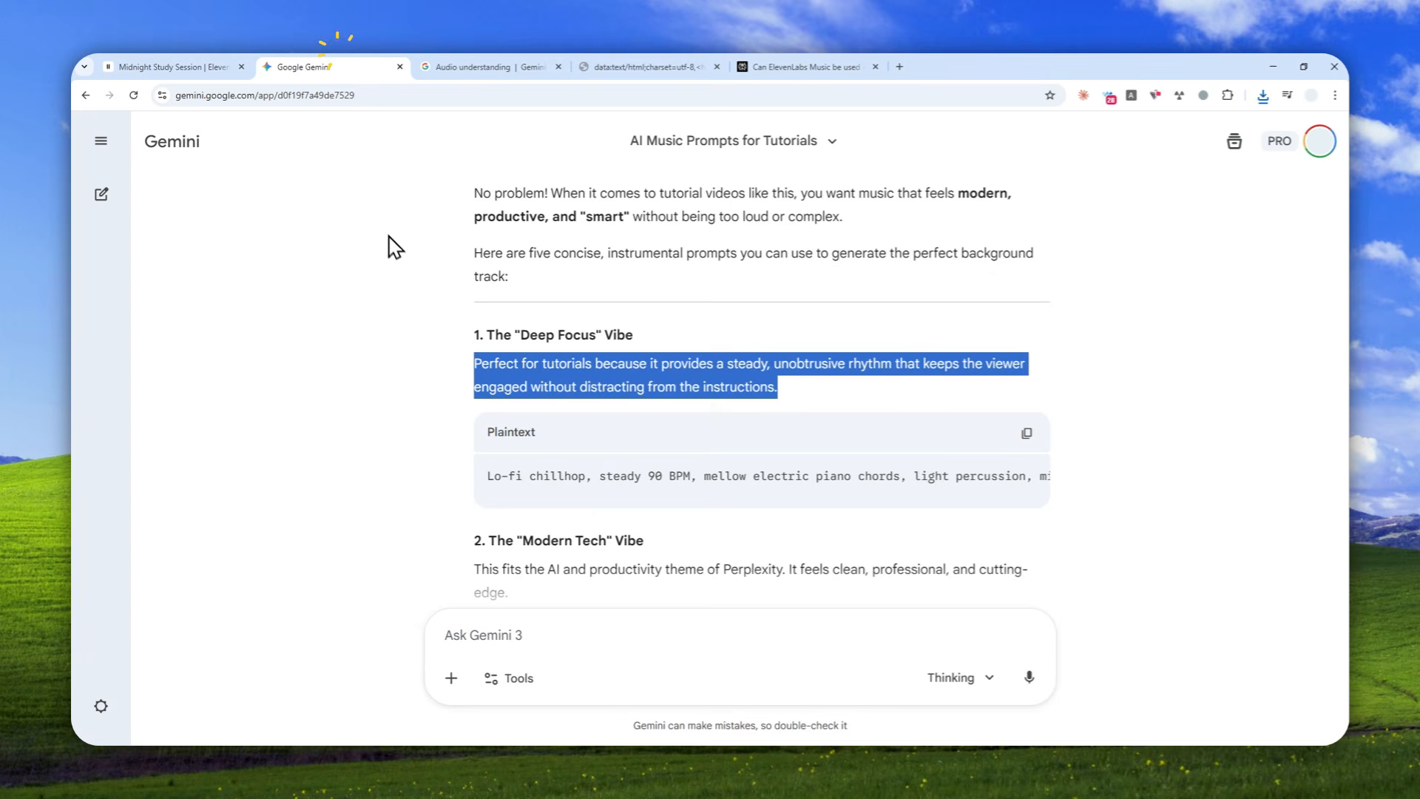
scroll(555, 380, "up", 6)
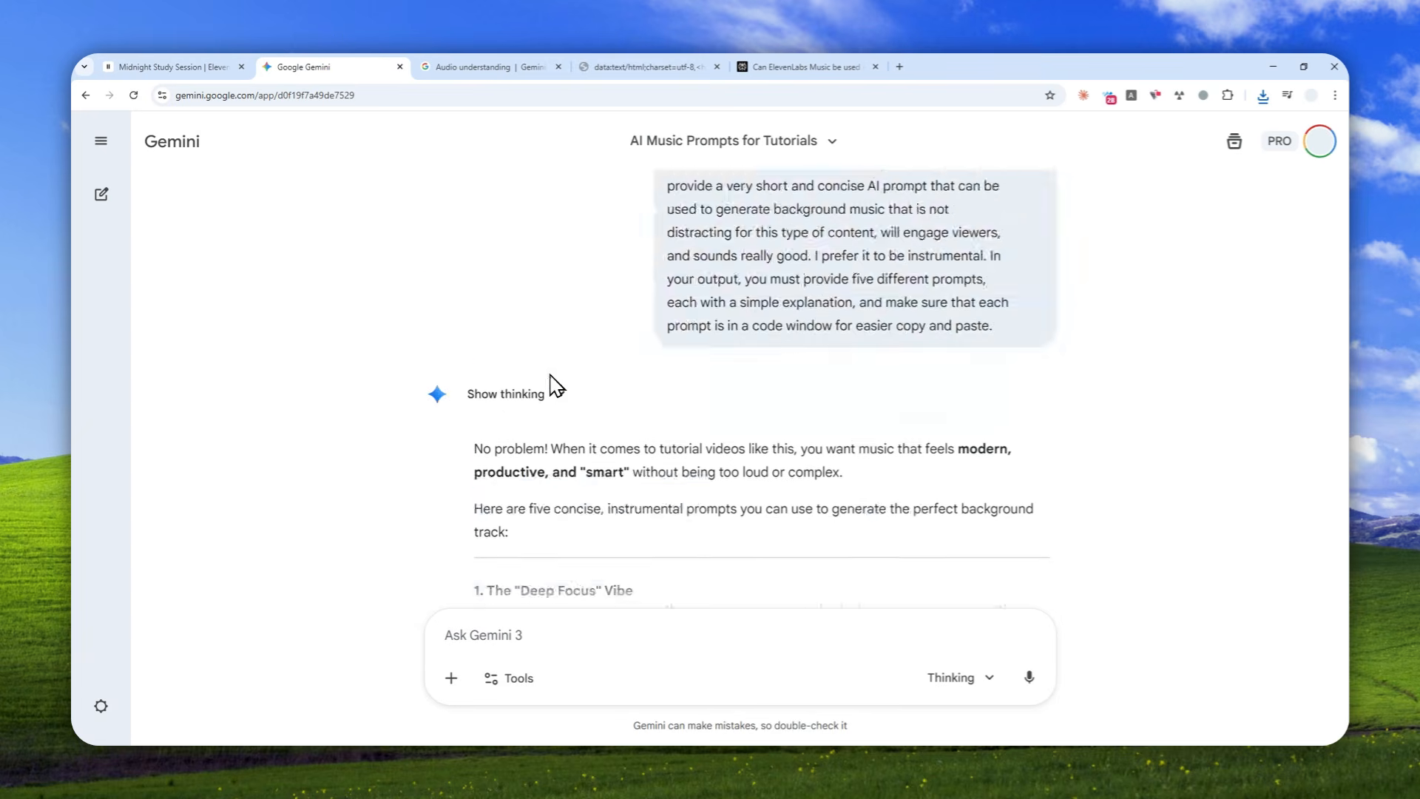